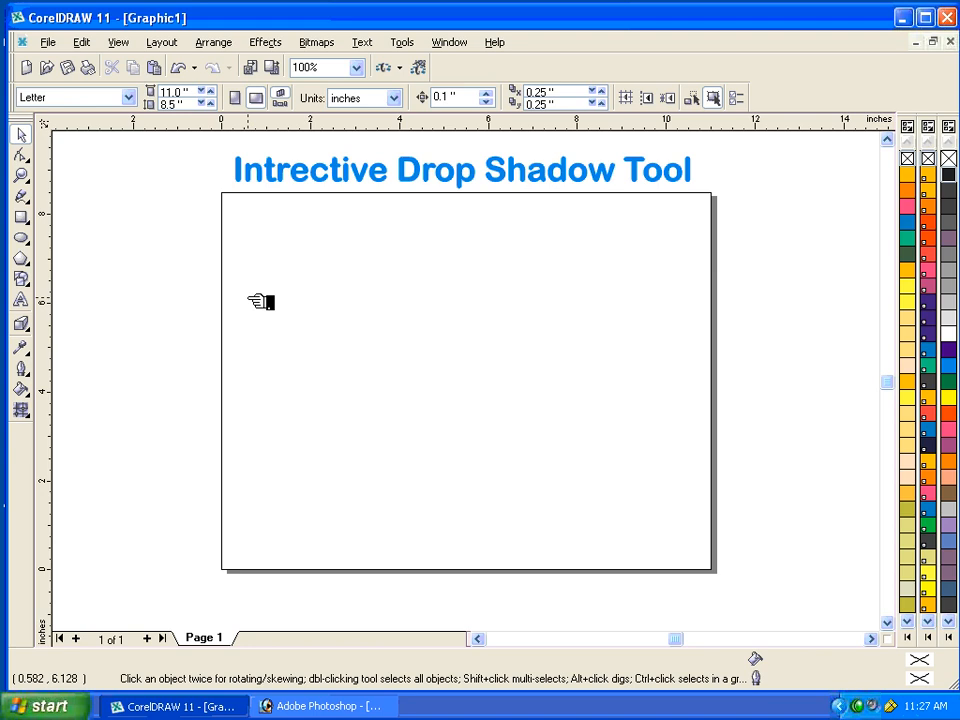
Draw an ellipse about 1.58 by 1.73 inches and a separate rectangle beside it about 1.96 by 1.58 inches.
left_click(20, 239)
left_click_drag(271, 216, 340, 294)
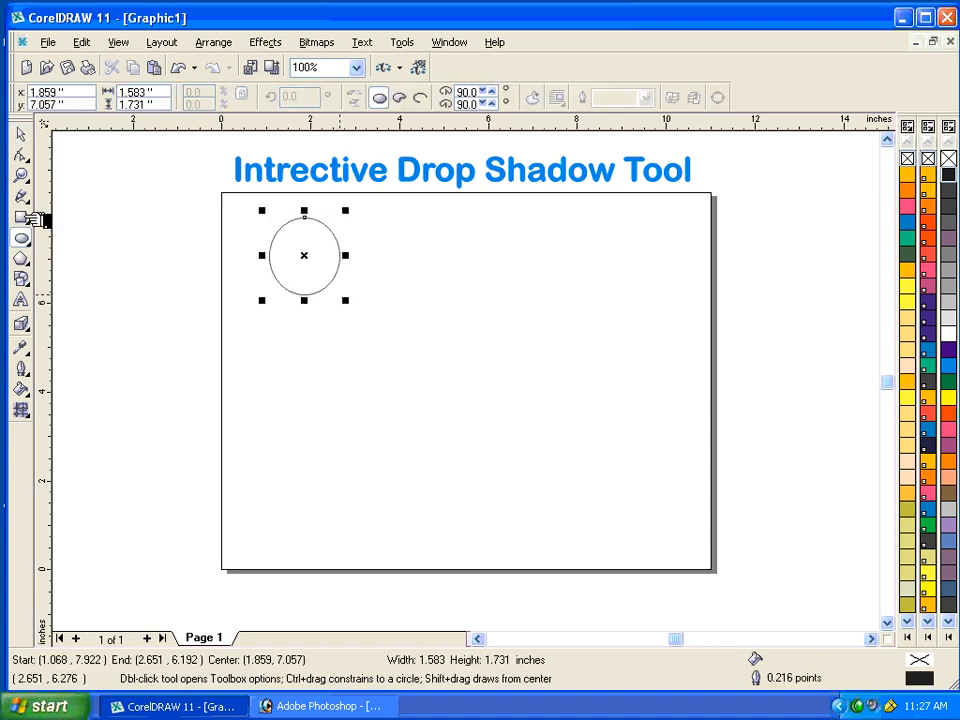
left_click(24, 218)
left_click_drag(455, 219, 543, 290)
Fill the rectangle with cyan and move it about 0.53 inches toward the ellipse.
left_click(20, 133)
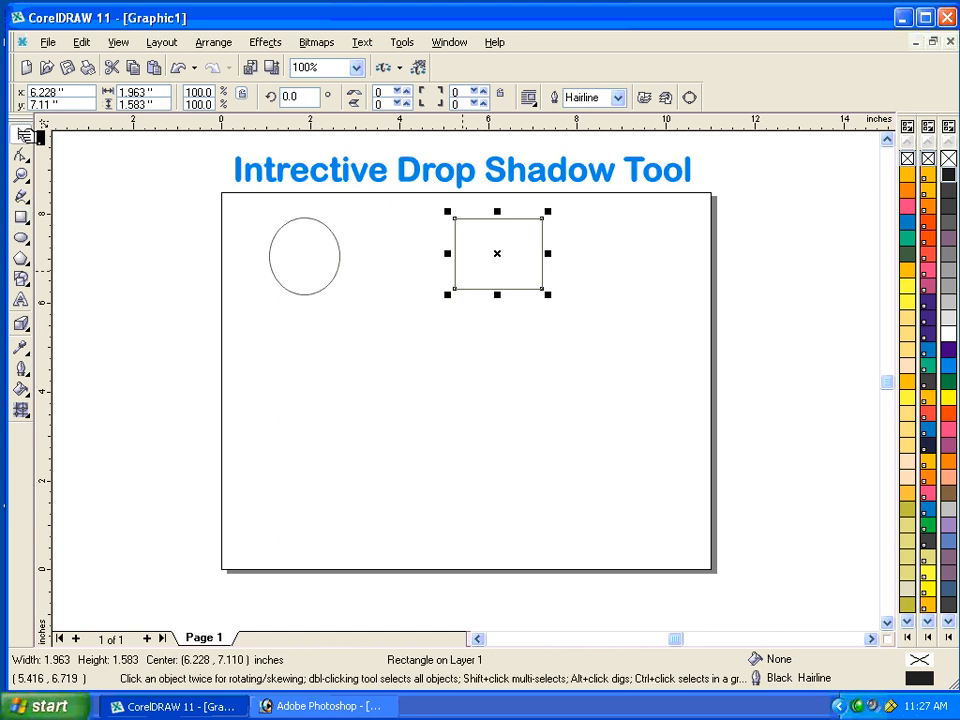
left_click(949, 364)
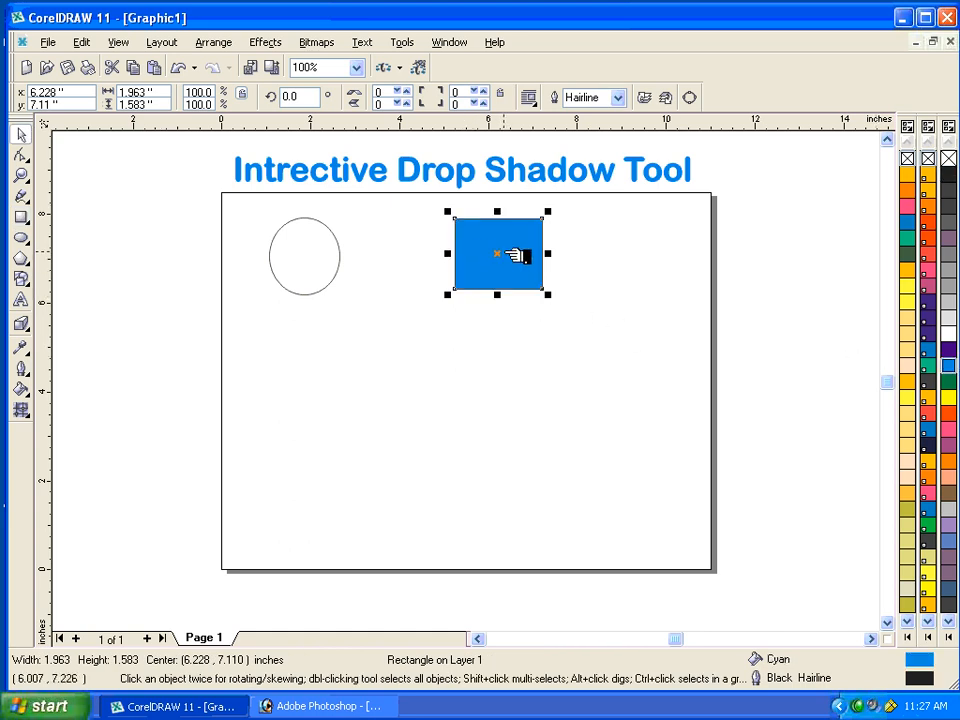
left_click_drag(508, 256, 484, 255)
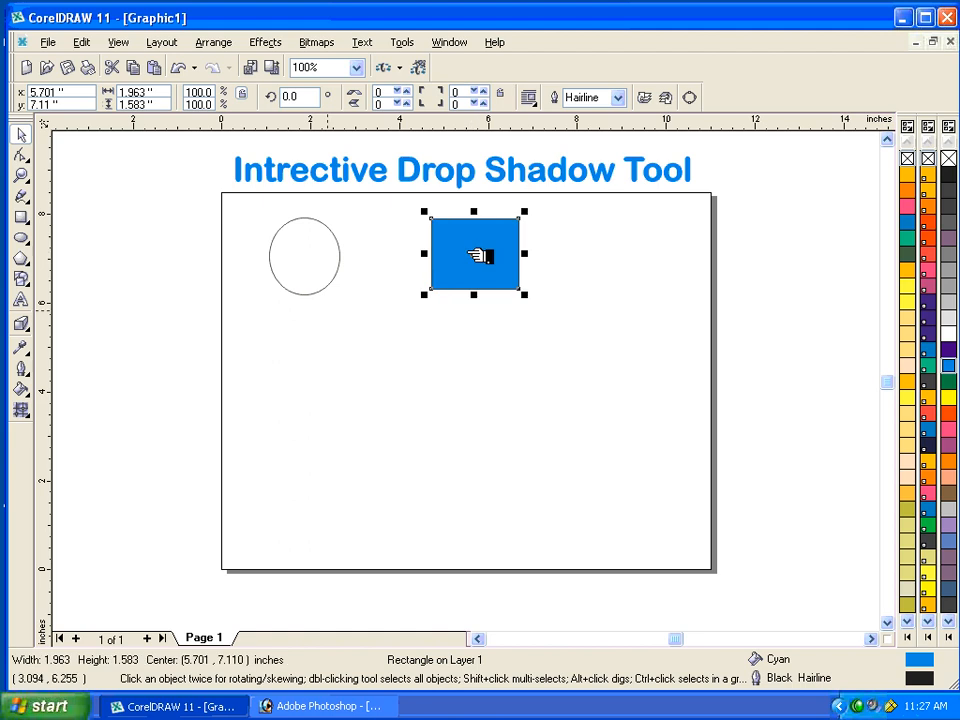
Add an interactive drop shadow to the cyan rectangle, running horizontally from its left edge to its right edge.
left_click(30, 328)
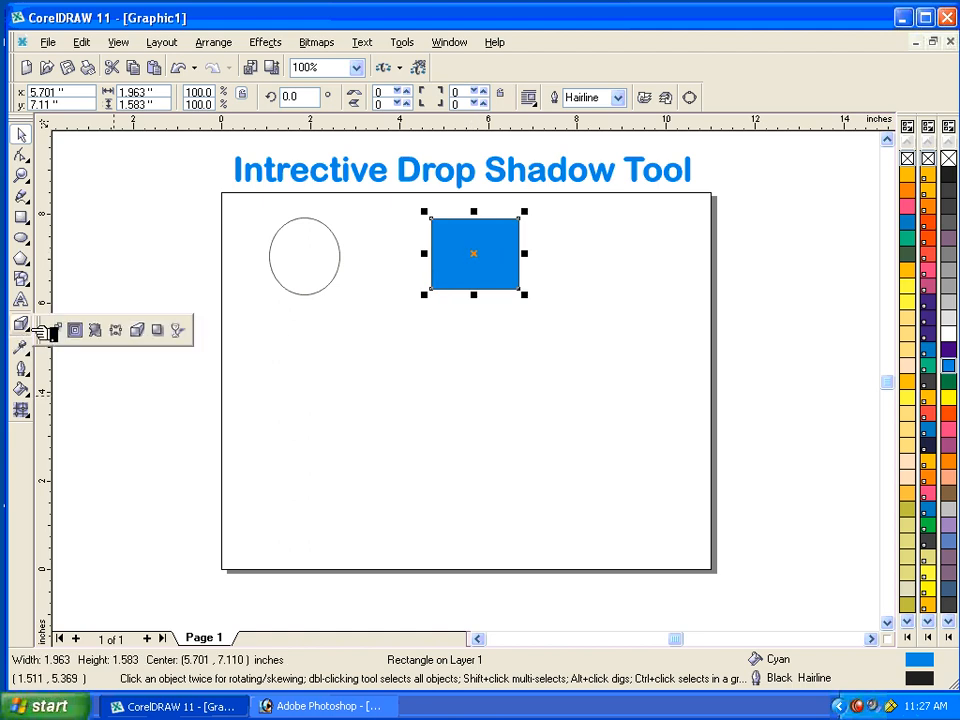
left_click(165, 331)
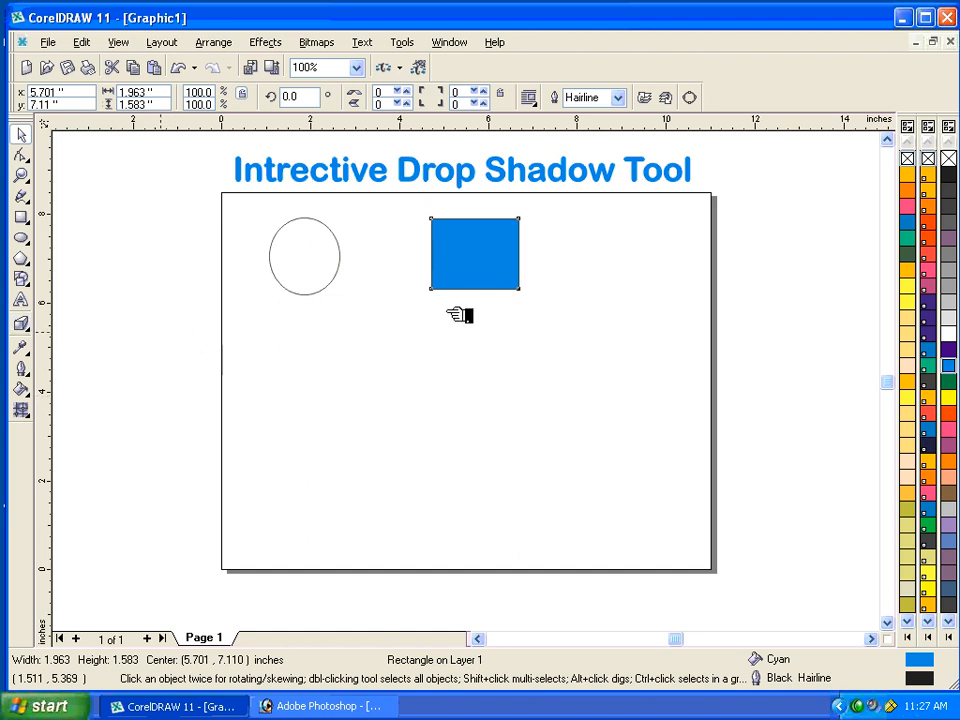
left_click_drag(499, 275, 520, 253)
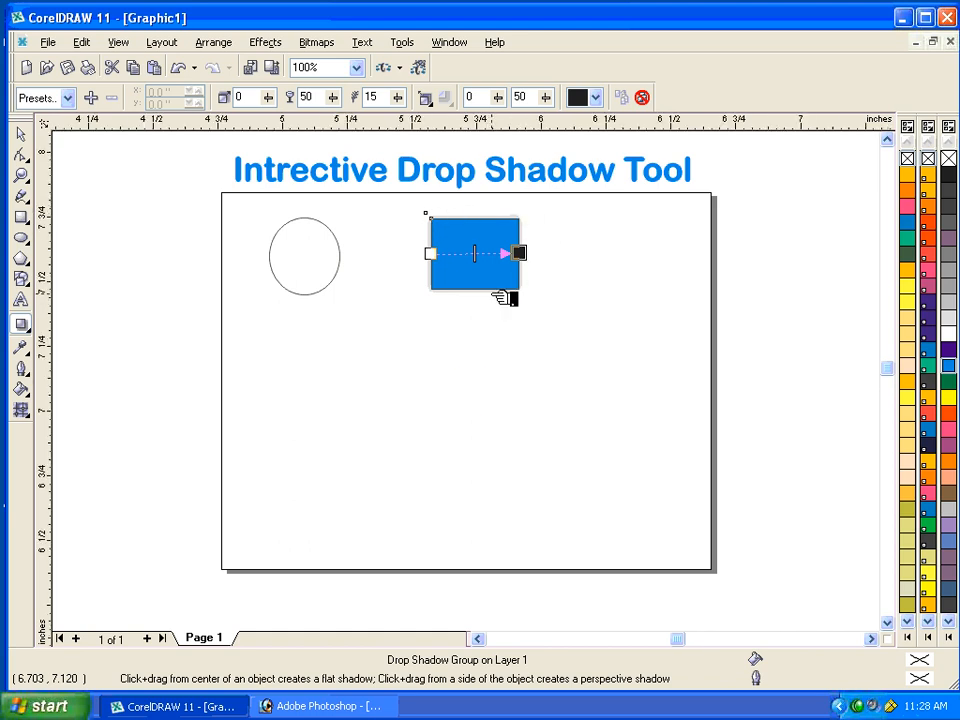
Set the rectangle's drop shadow feathering to 10.
key("shift+F2")
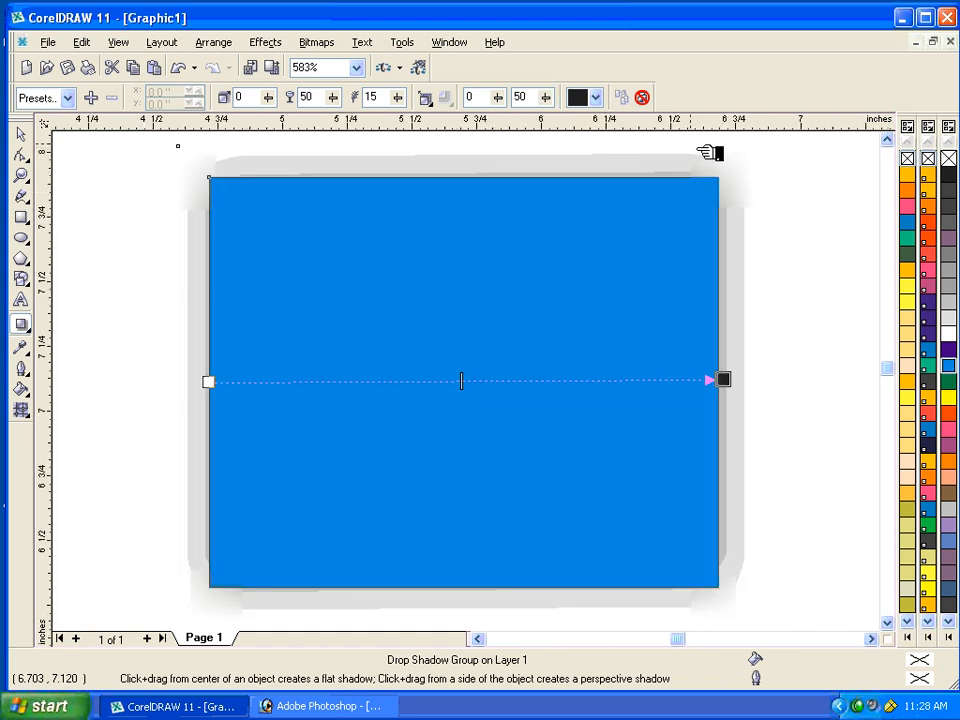
left_click(372, 97)
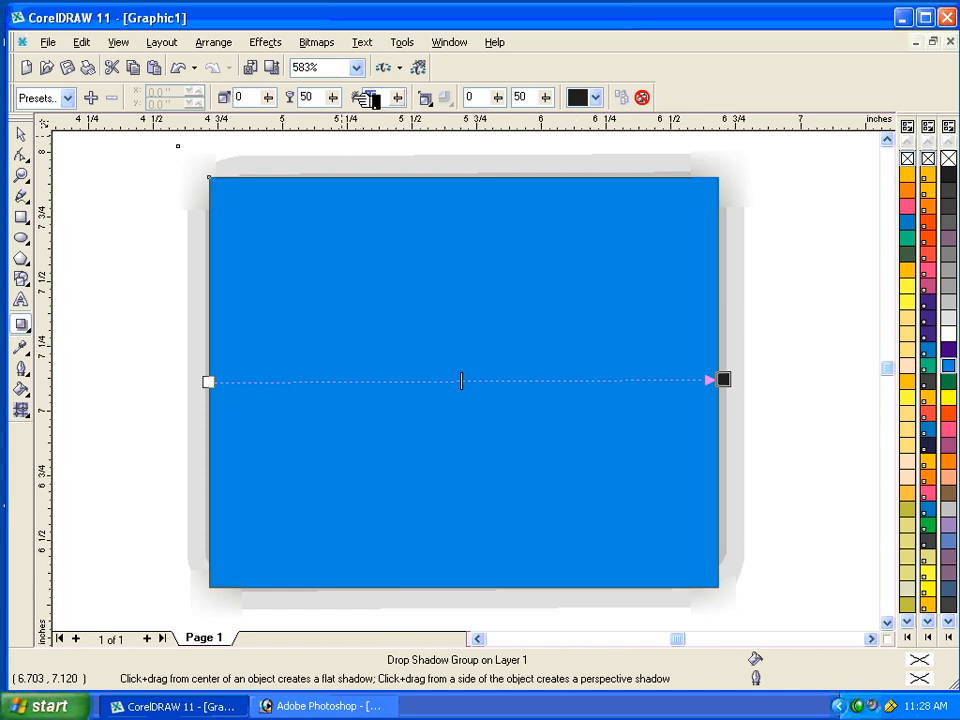
type("10")
key("Return")
Try a drop shadow feathering of 5 and return it to 10.
left_click_drag(383, 98, 346, 98)
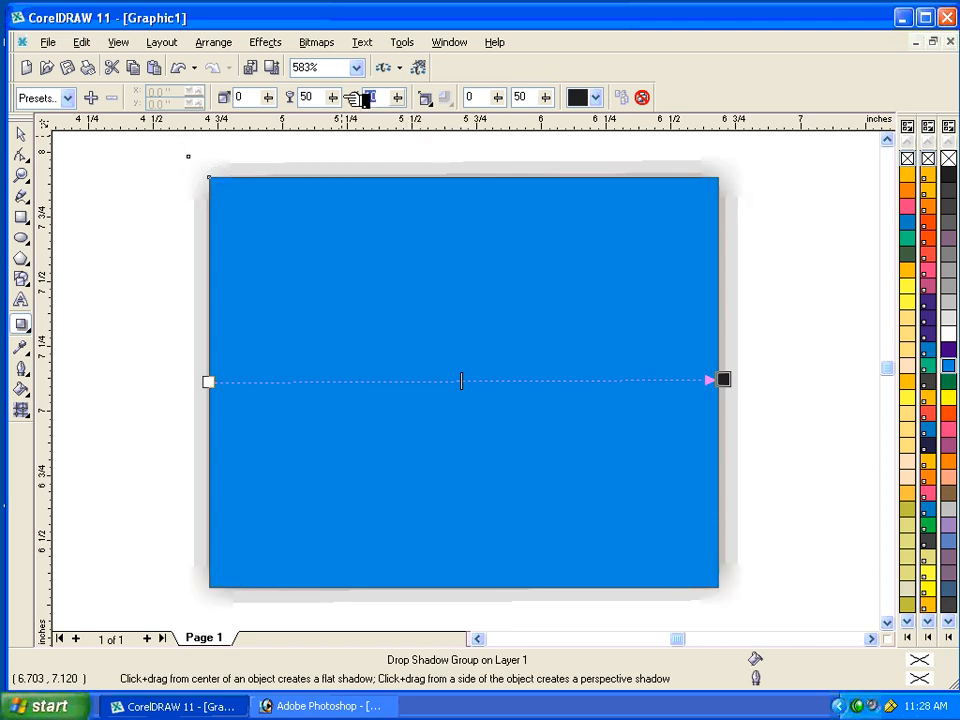
type("5")
key("Return")
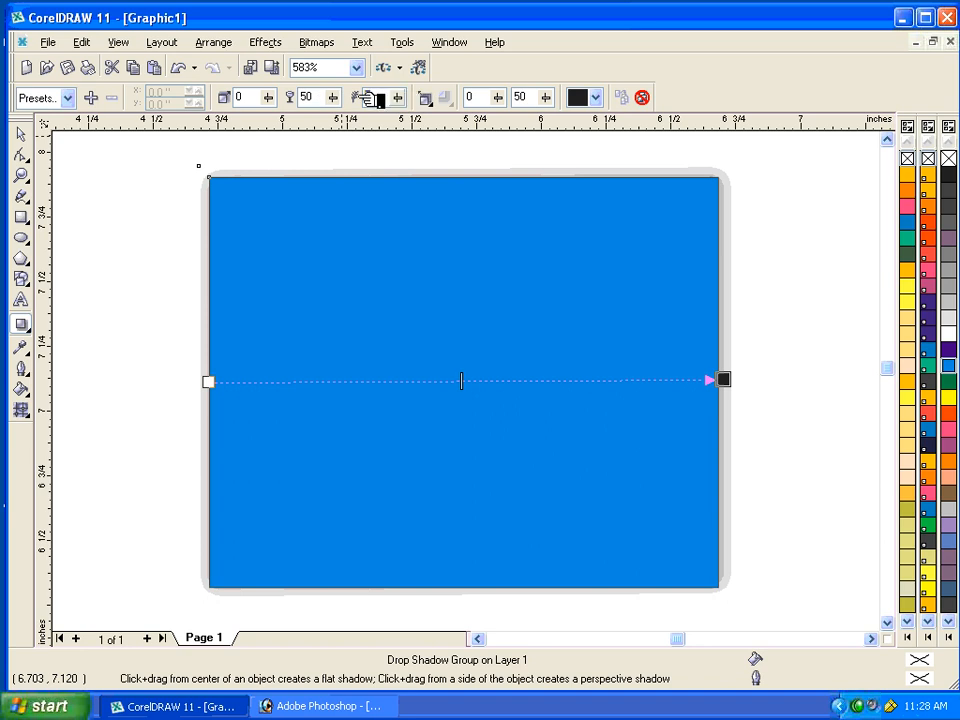
key("Return")
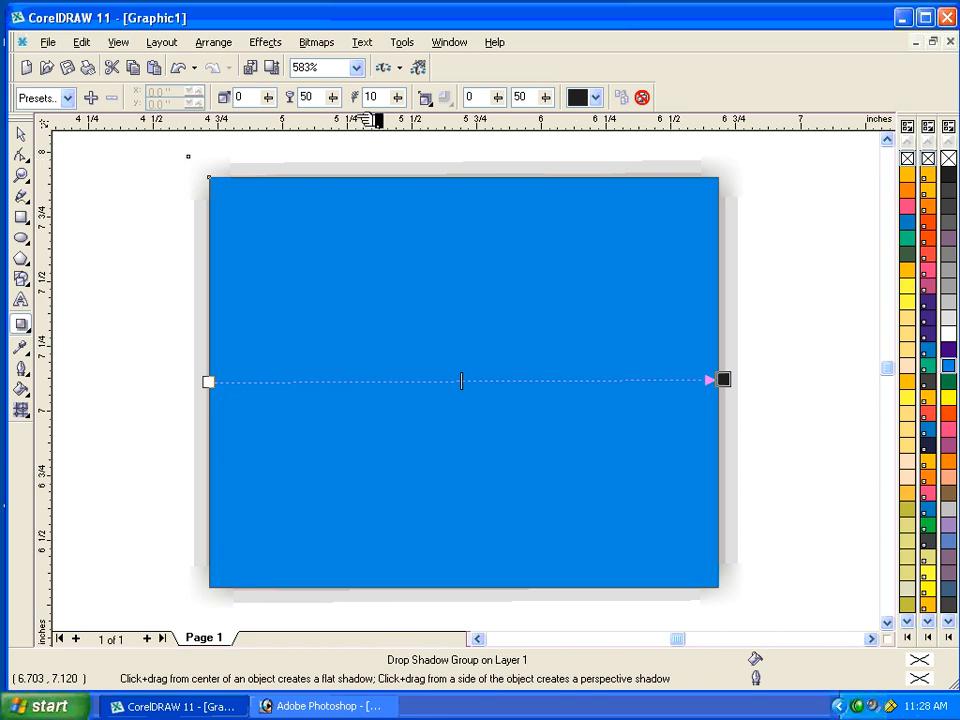
Try a higher drop shadow opacity and set it back to 50.
left_click_drag(320, 98, 289, 97)
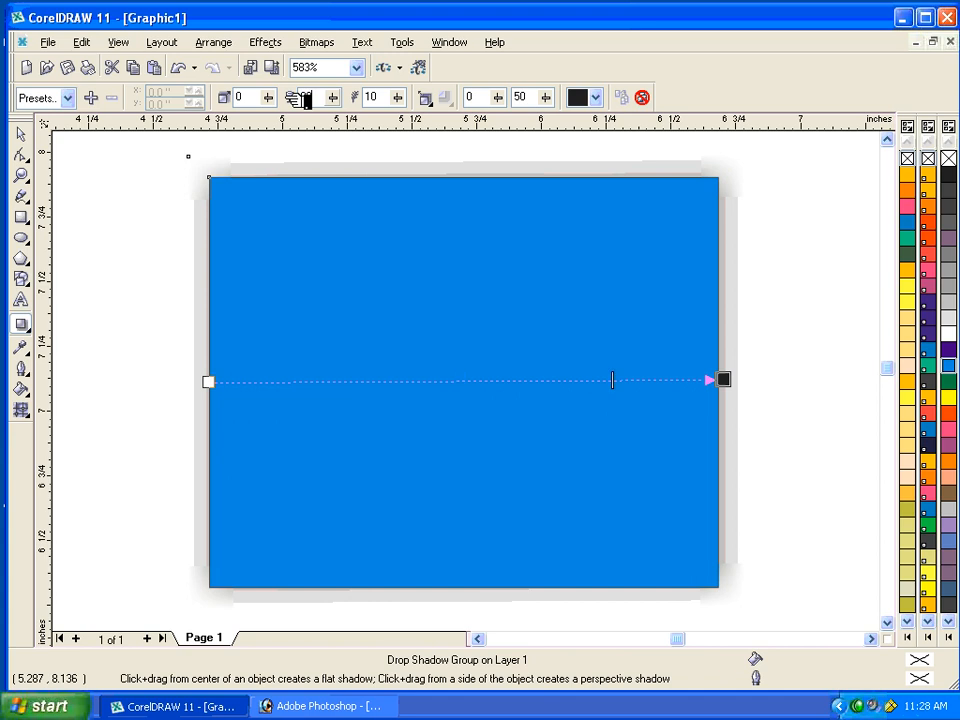
left_click_drag(320, 98, 285, 98)
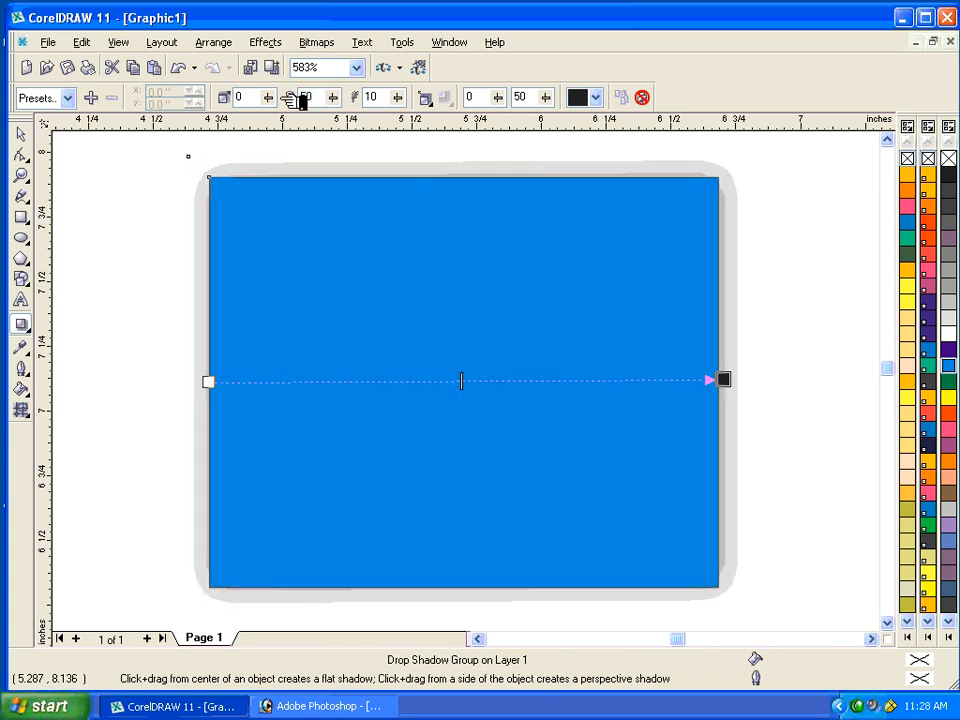
Compare the Middle, Outside and Average feathering directions, settle on Outside, and set the shadow's feathering to 5.
left_click(440, 104)
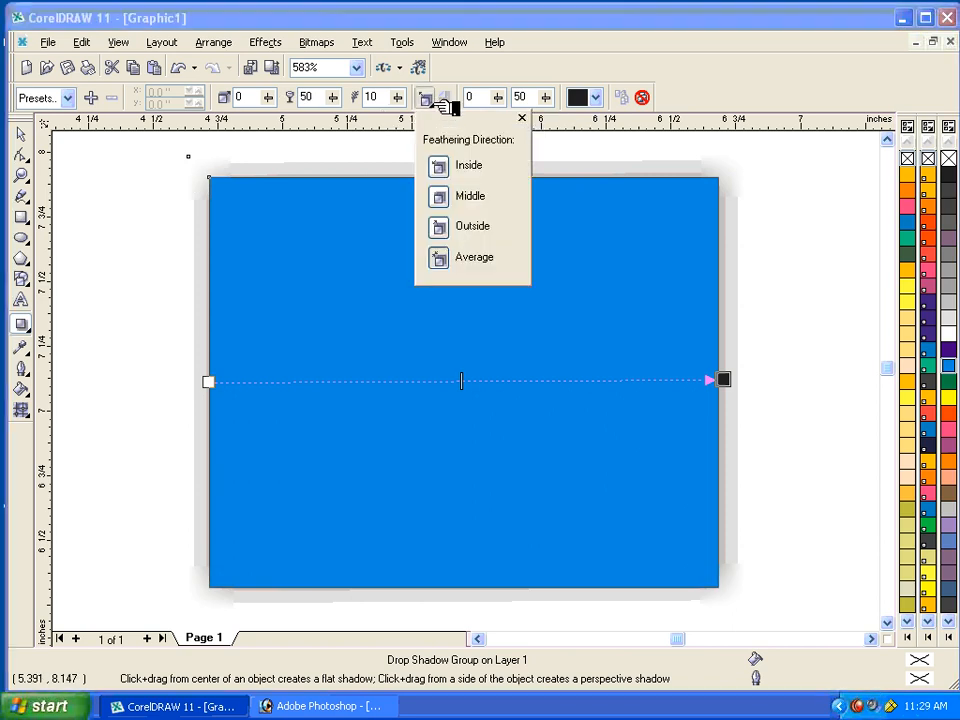
left_click(441, 198)
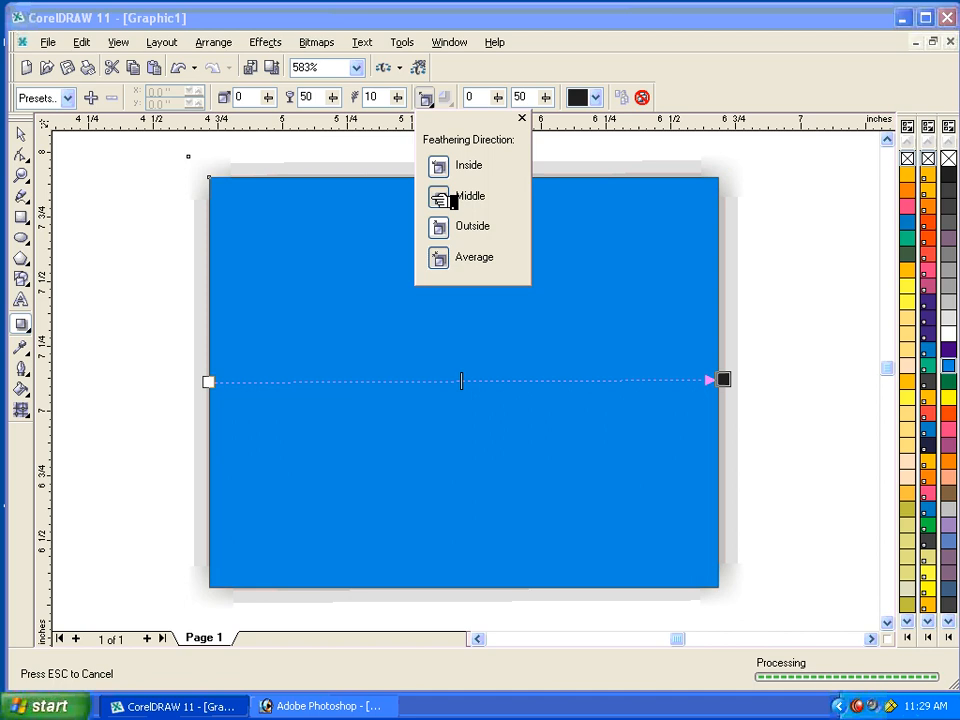
left_click(452, 228)
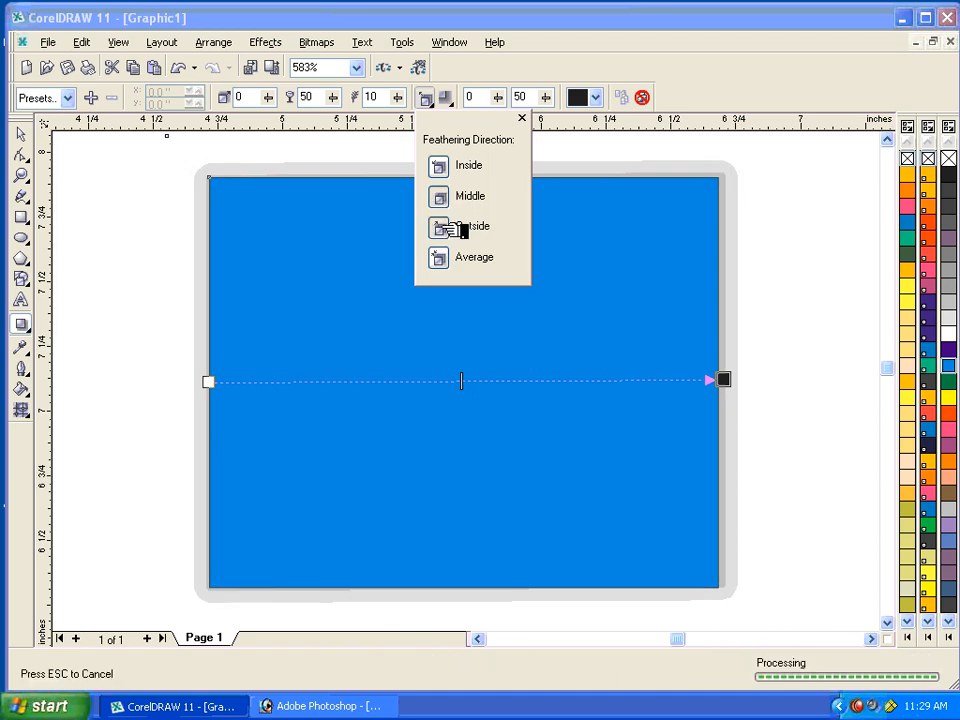
left_click(461, 260)
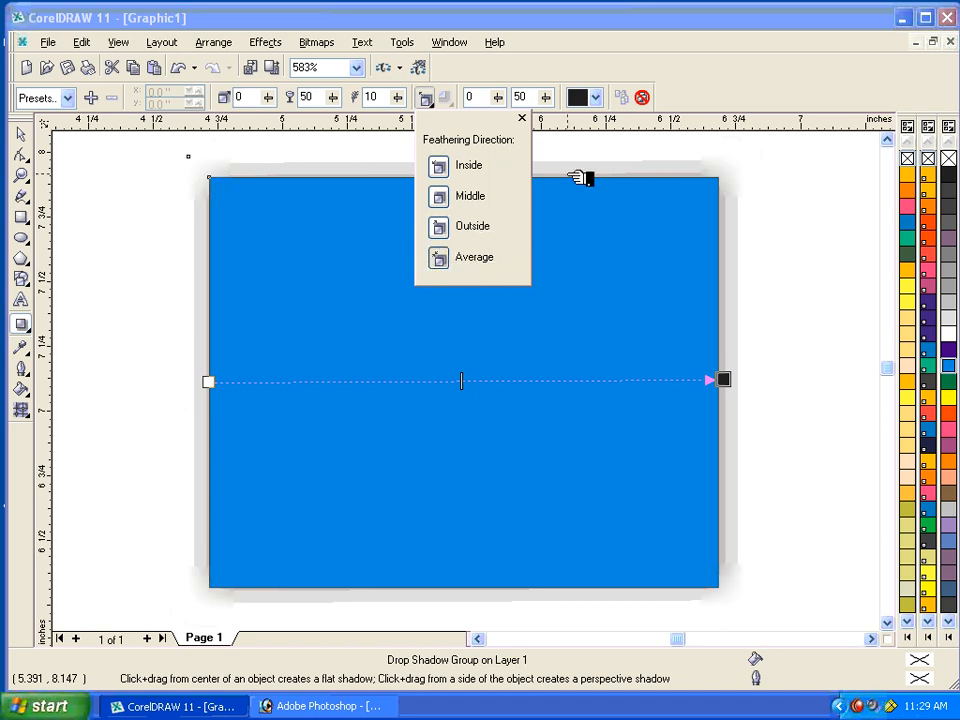
left_click(446, 230)
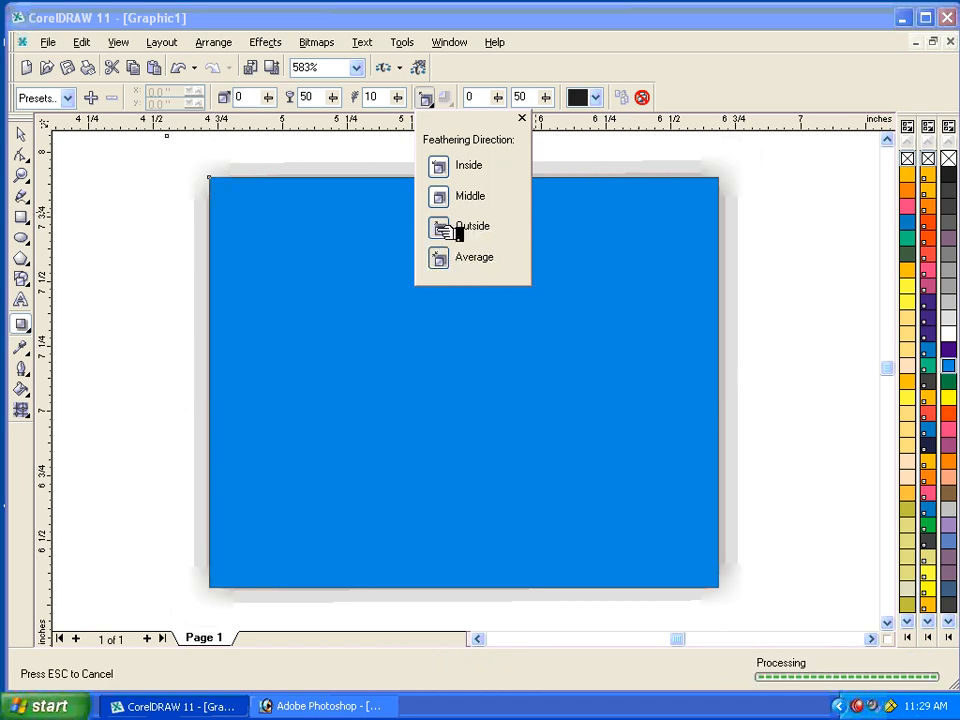
left_click(379, 97)
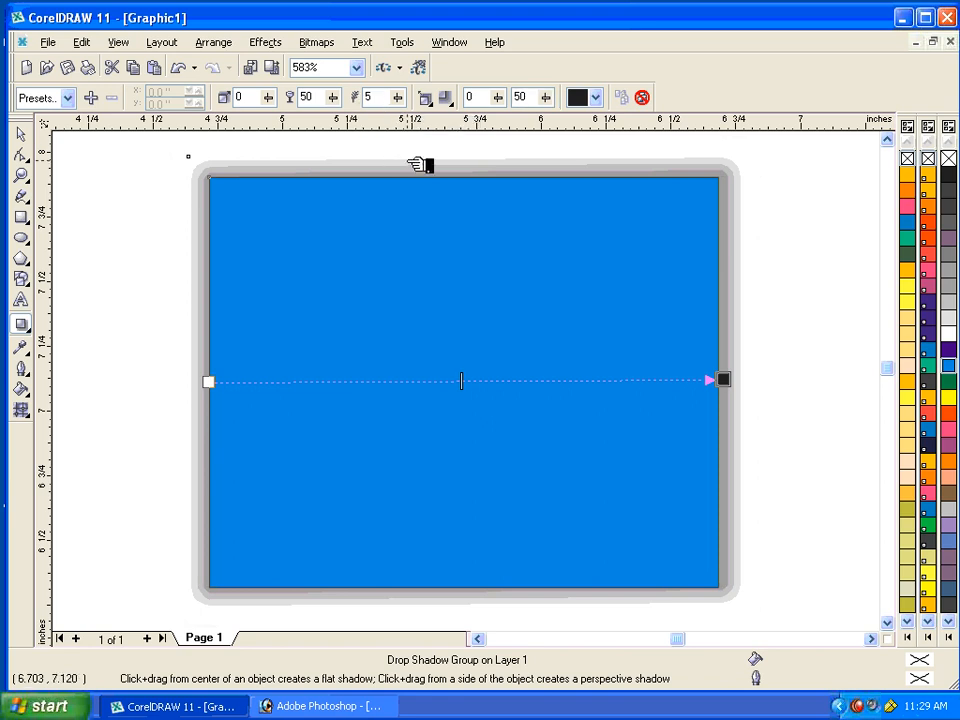
Recolor the rectangle's drop shadow orange-red and change it to orange.
left_click(596, 97)
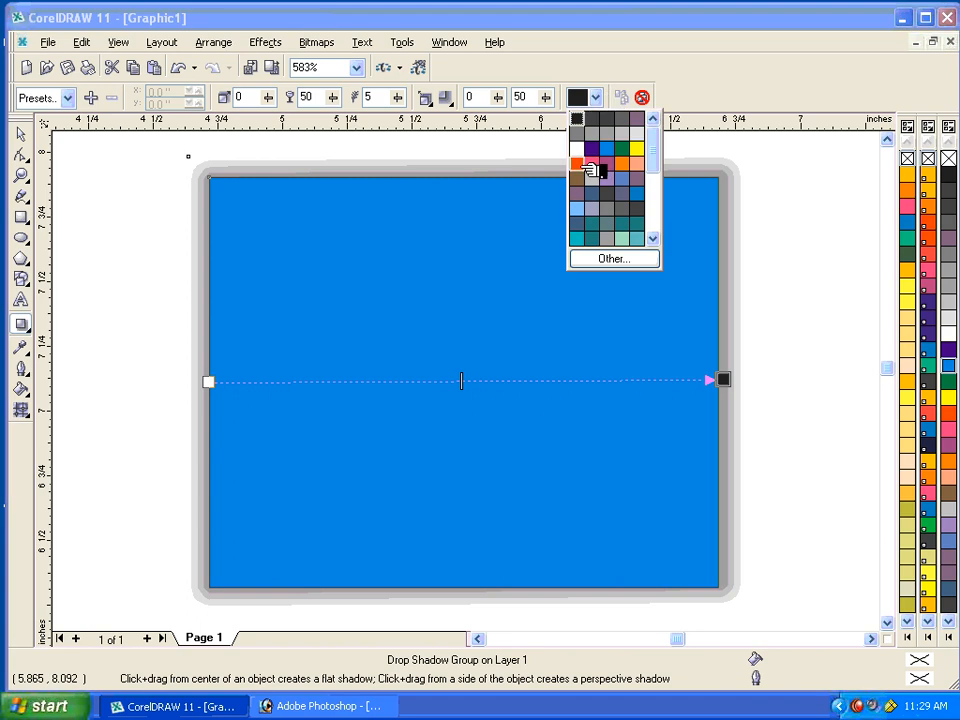
left_click(580, 165)
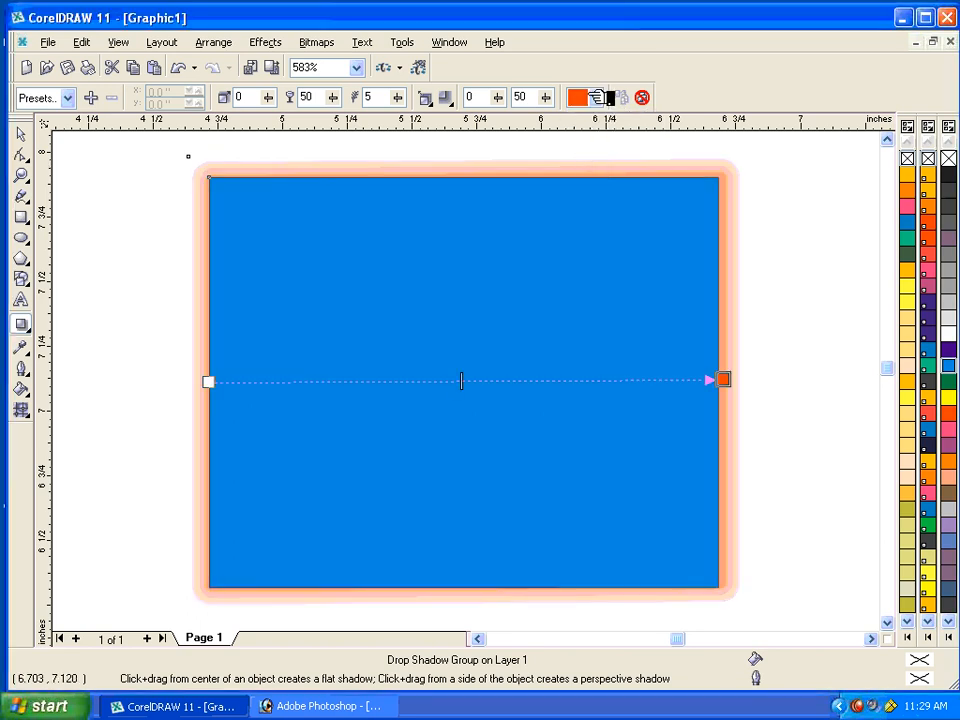
left_click(600, 97)
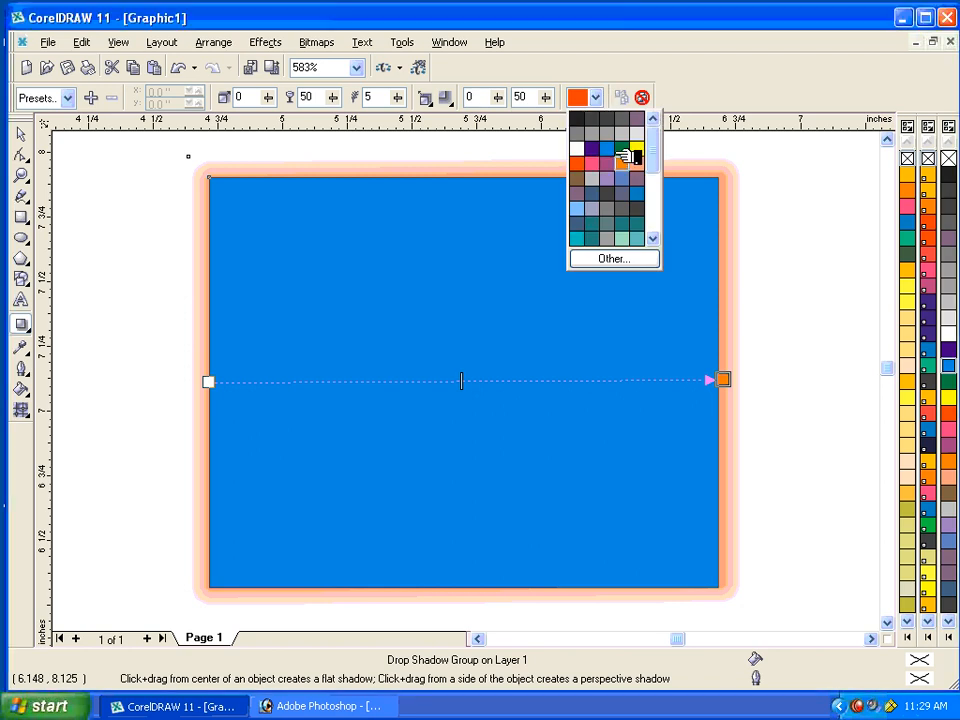
left_click(625, 157)
Open the custom colour selection for the drop shadow and mix a green of C 61, M 5, Y 81, K 0 in the CMYK model.
left_click(597, 97)
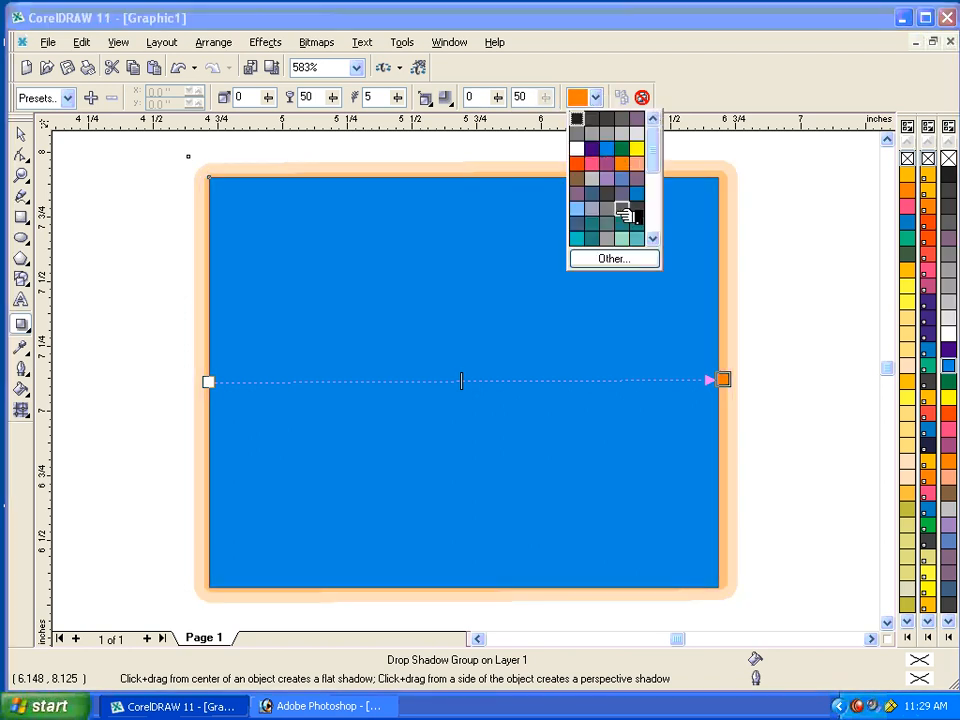
left_click_drag(660, 153, 667, 216)
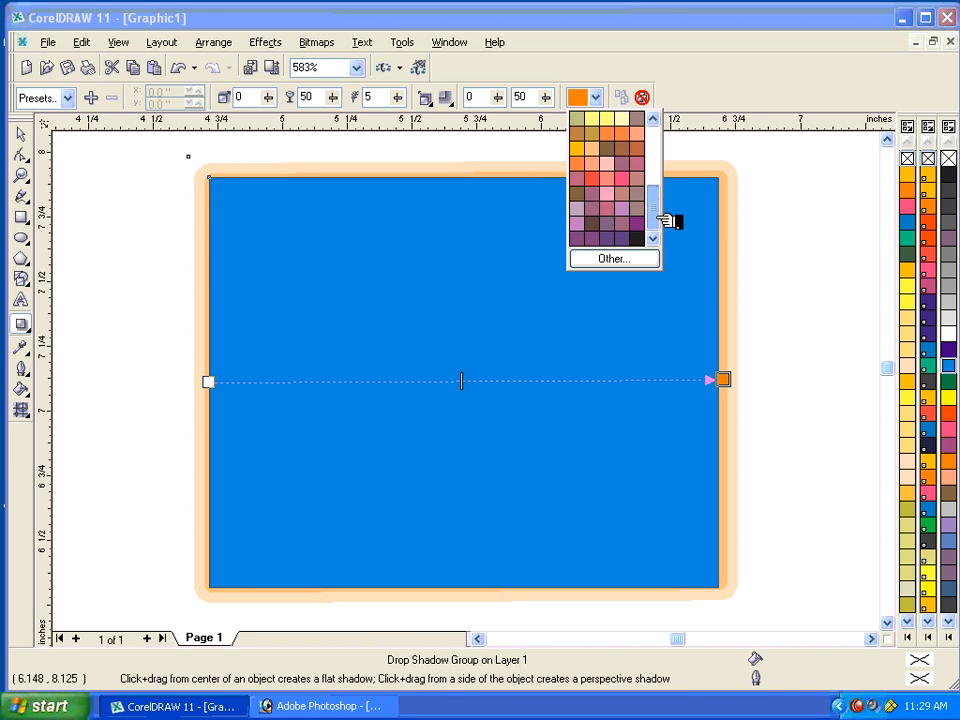
left_click(628, 258)
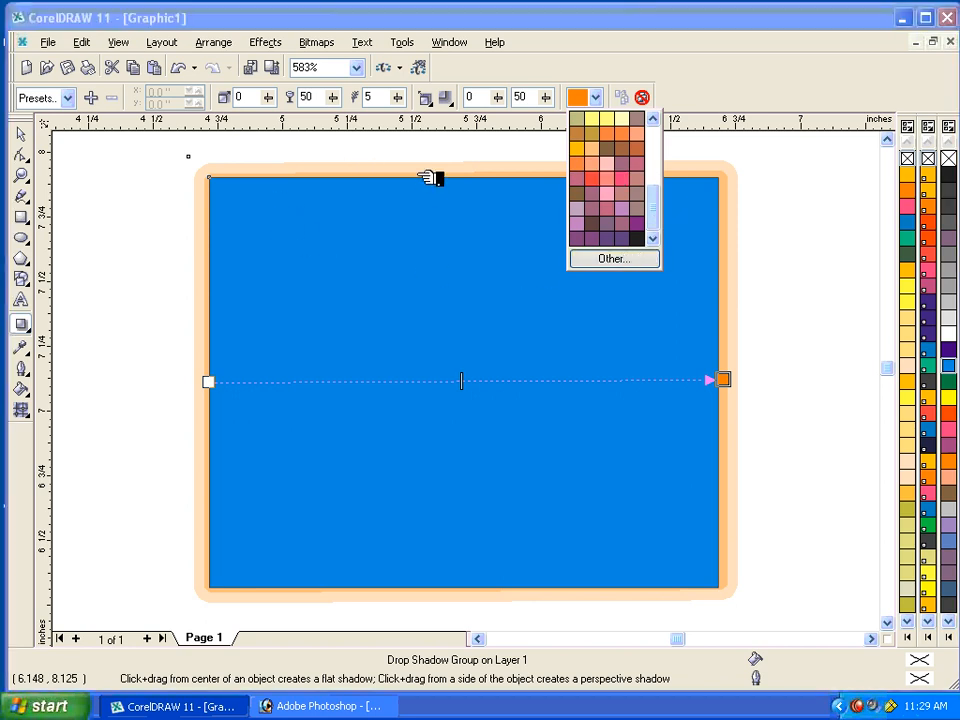
left_click_drag(446, 296, 386, 352)
left_click_drag(499, 358, 500, 396)
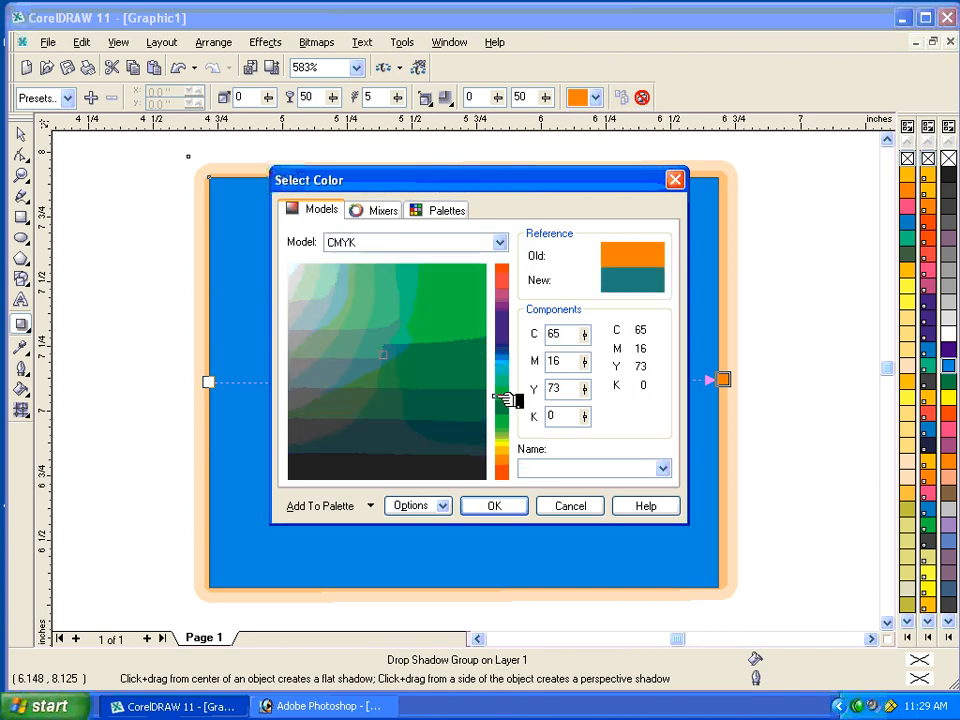
left_click_drag(430, 385, 401, 333)
Apply PANTONE Blue 0821 C from the PANTONE(R) pastel coated palette as the drop shadow colour.
left_click(390, 210)
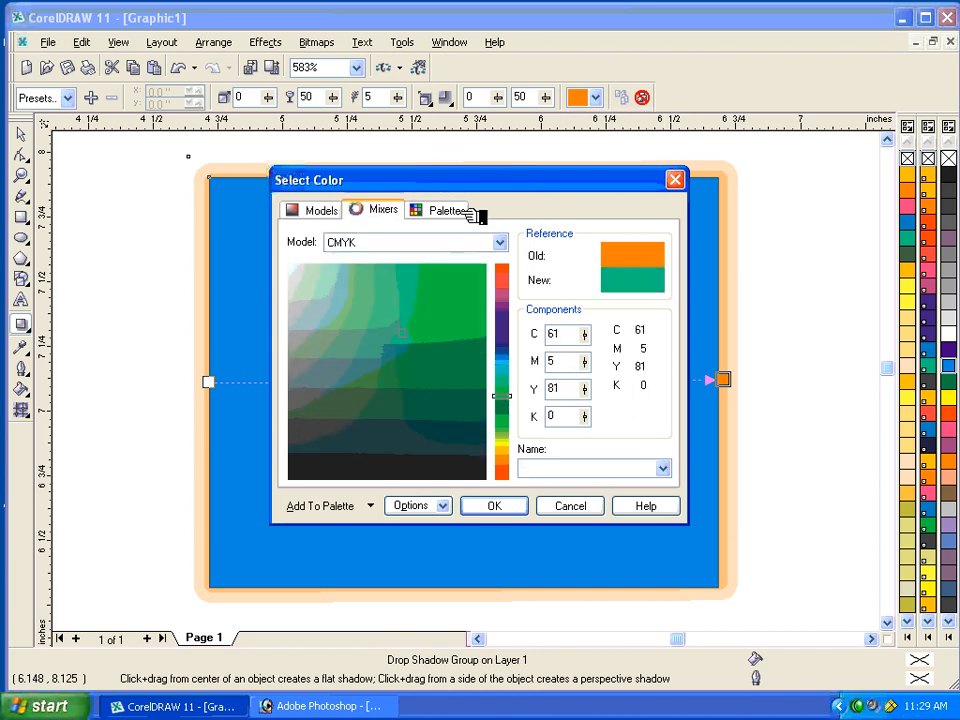
left_click(466, 213)
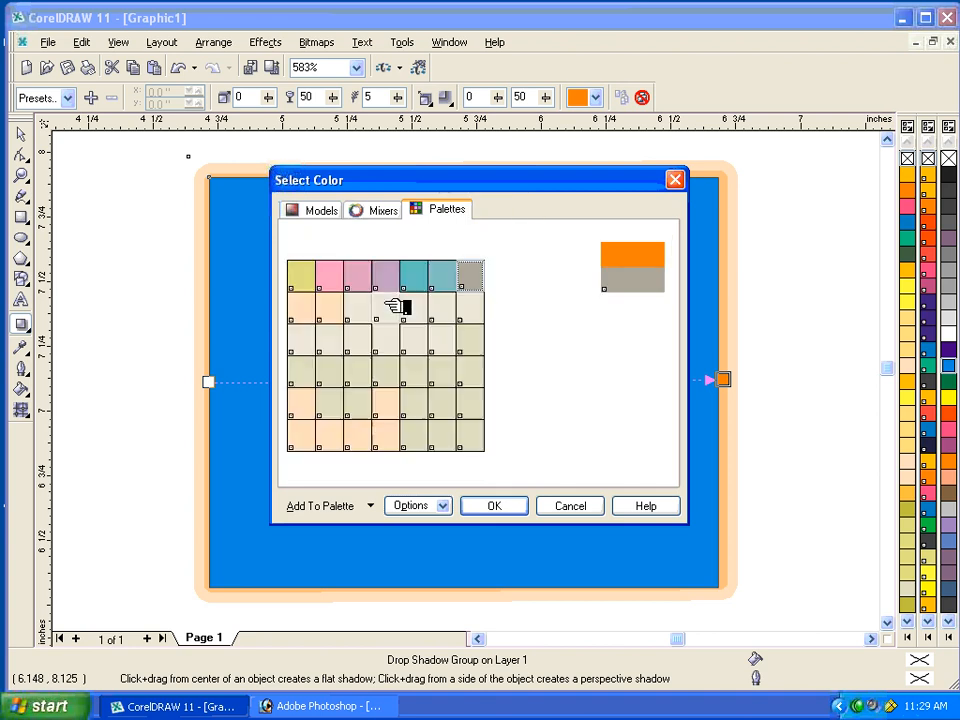
left_click(438, 278)
left_click(413, 276)
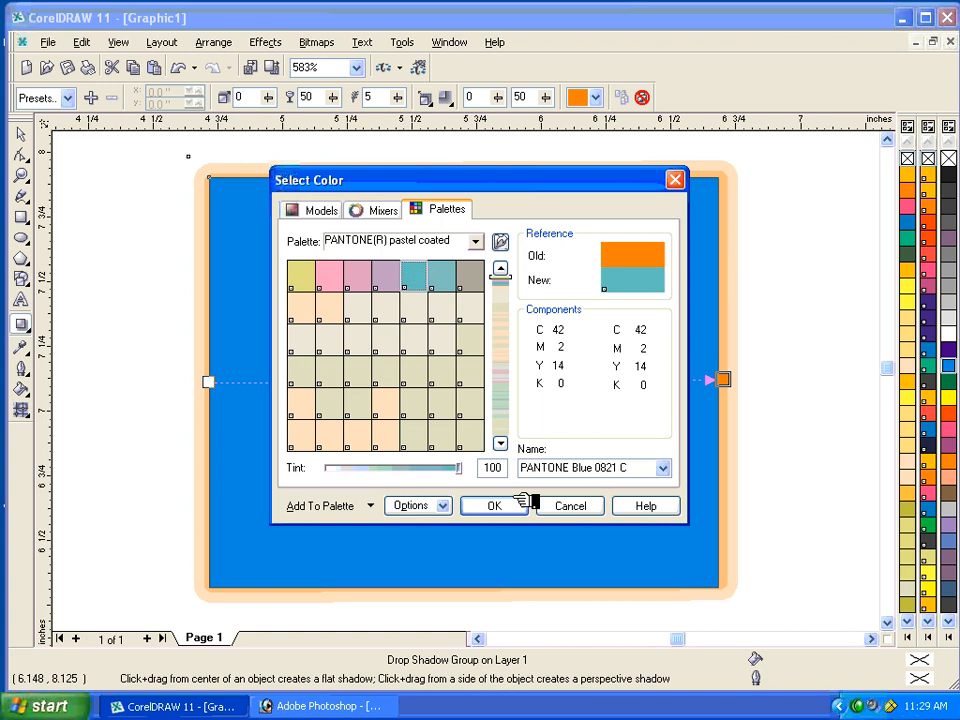
left_click(497, 506)
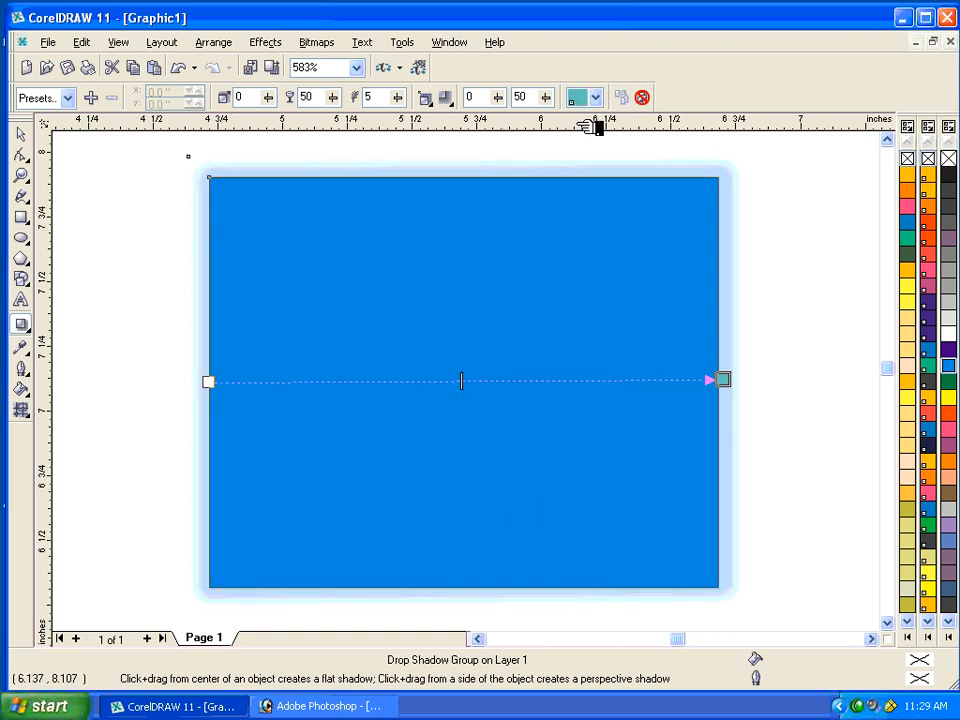
Apply the Pers Top Right preset to the rectangle's drop shadow.
left_click(70, 98)
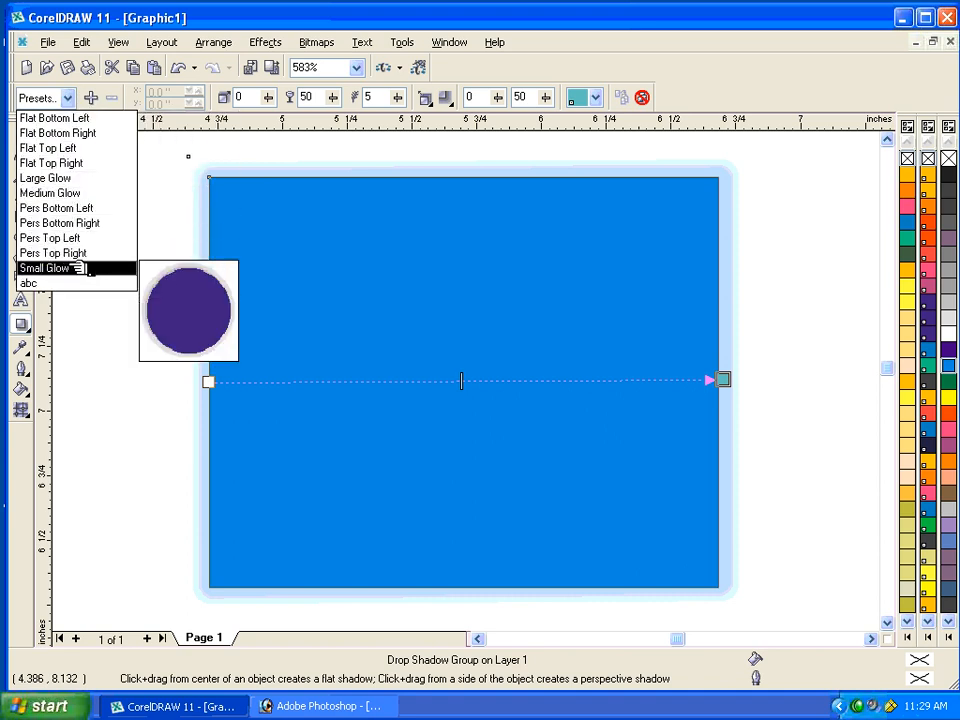
left_click(50, 253)
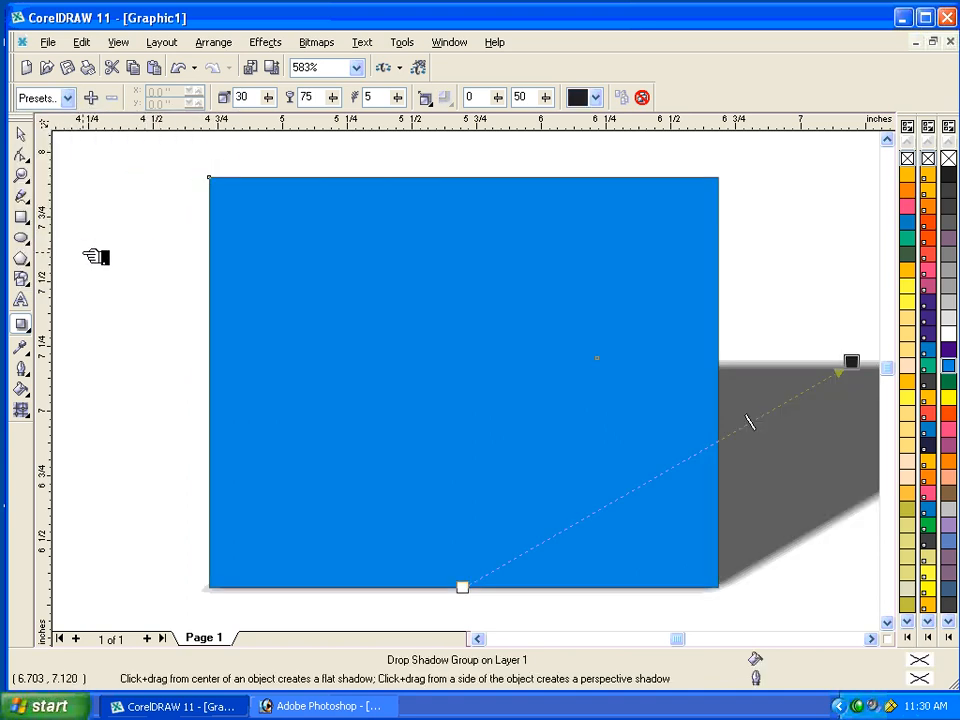
Recolor the rectangle's drop shadow pink and finally peach, and swing it to the rectangle's left side at an angle of 151.
key("F4")
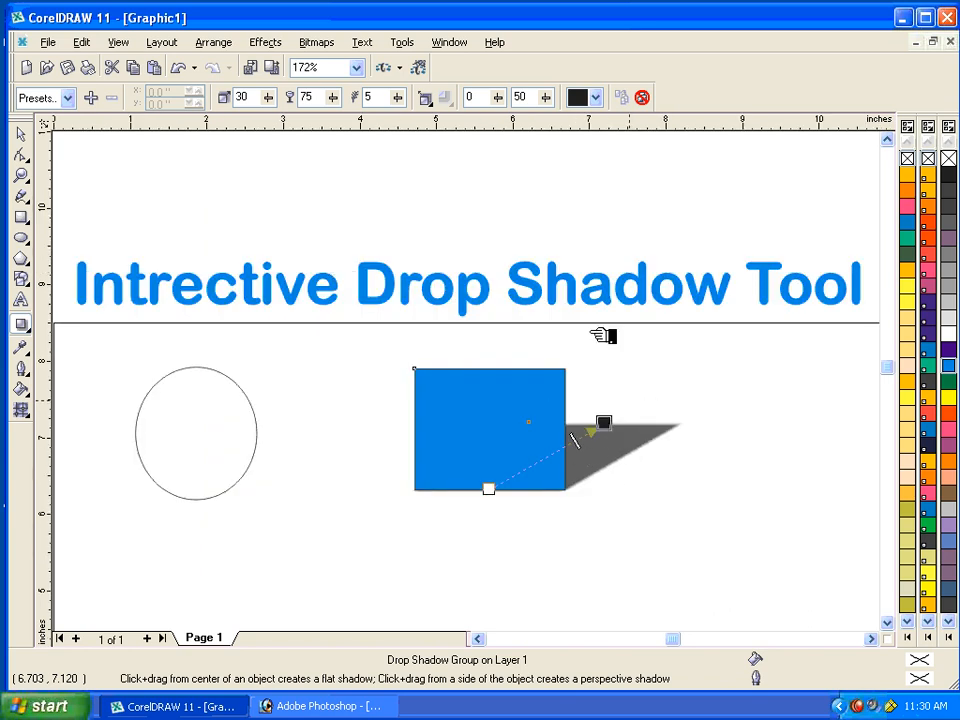
left_click(595, 97)
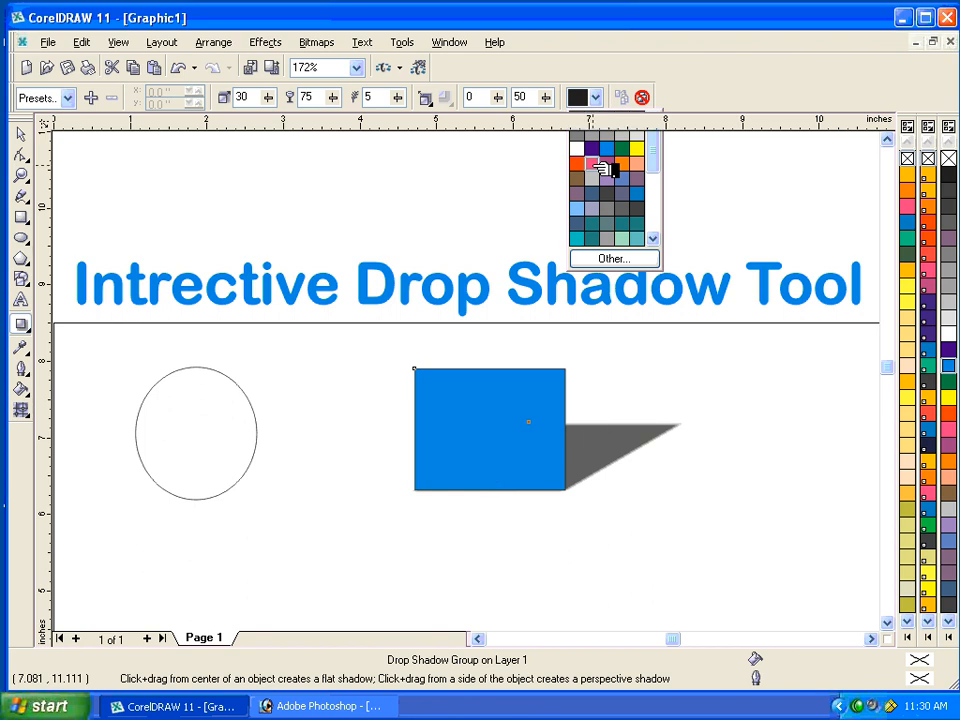
left_click(593, 163)
left_click(597, 97)
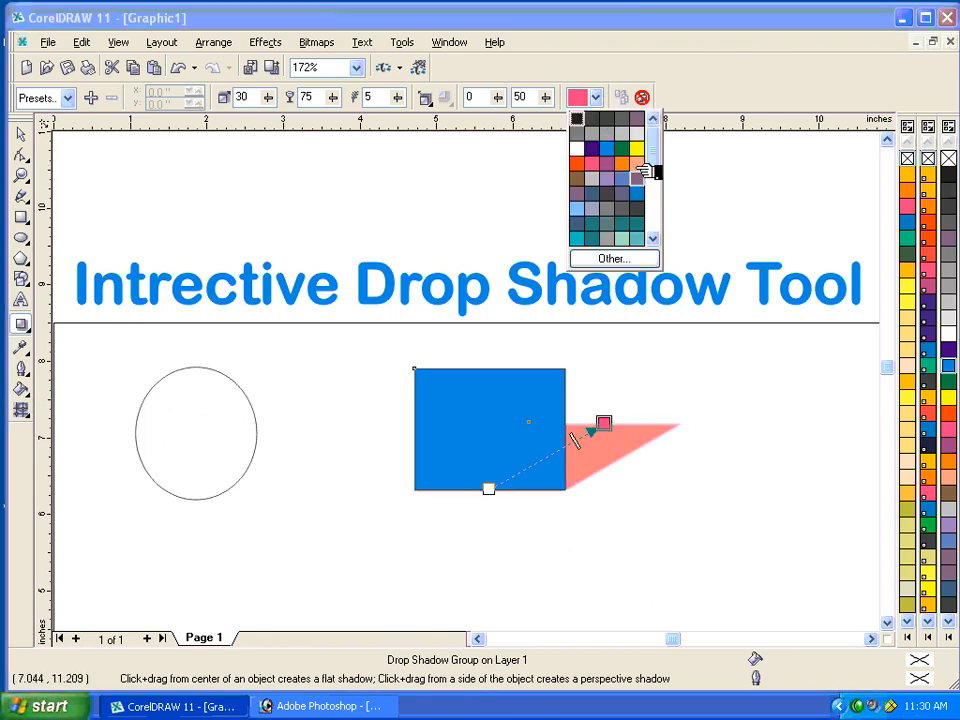
left_click(634, 164)
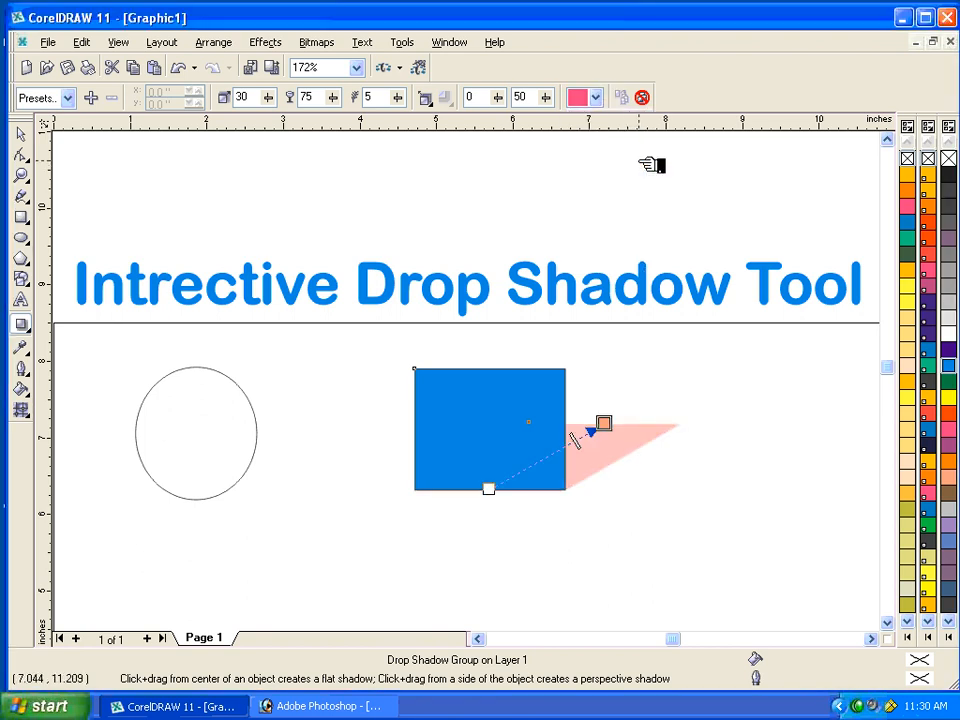
left_click_drag(605, 427, 375, 426)
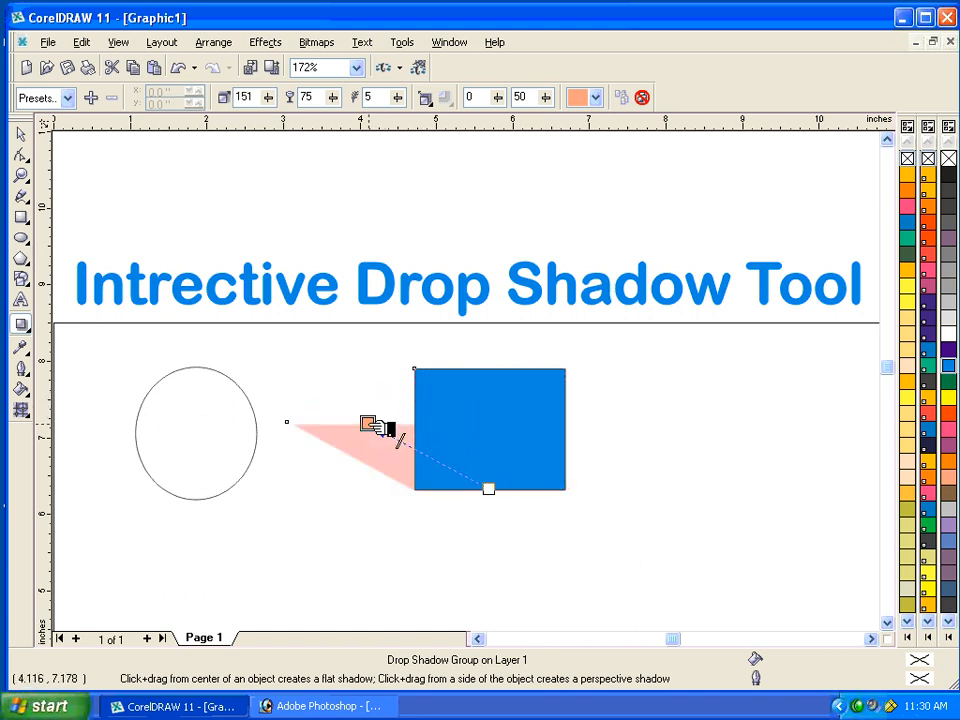
Remove the rectangle's outline by setting its outline pen width to None.
left_click(20, 133)
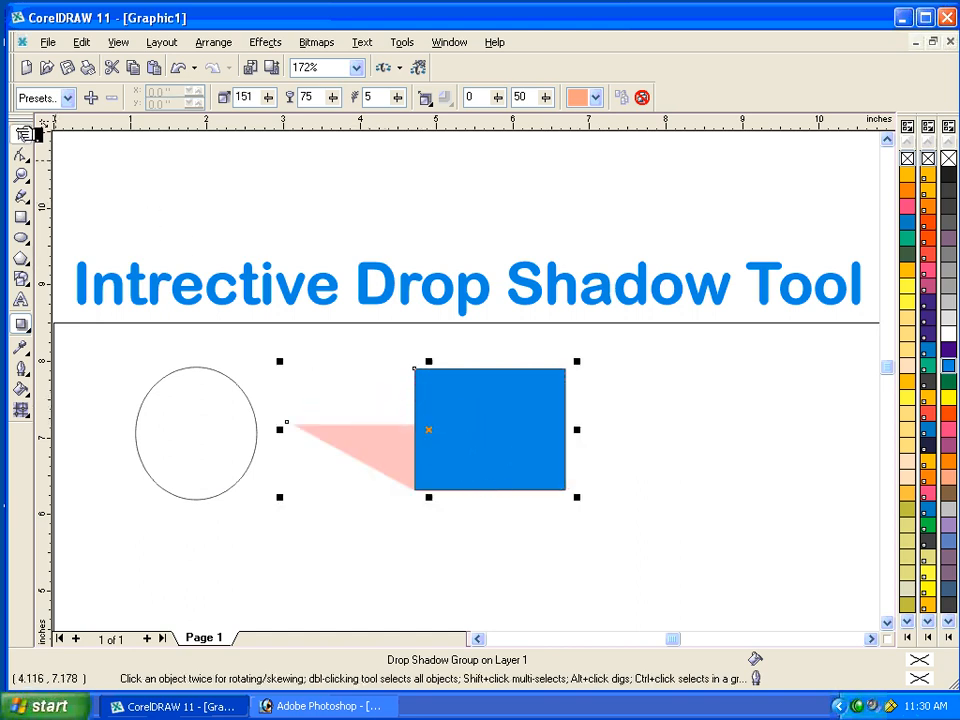
left_click(488, 484)
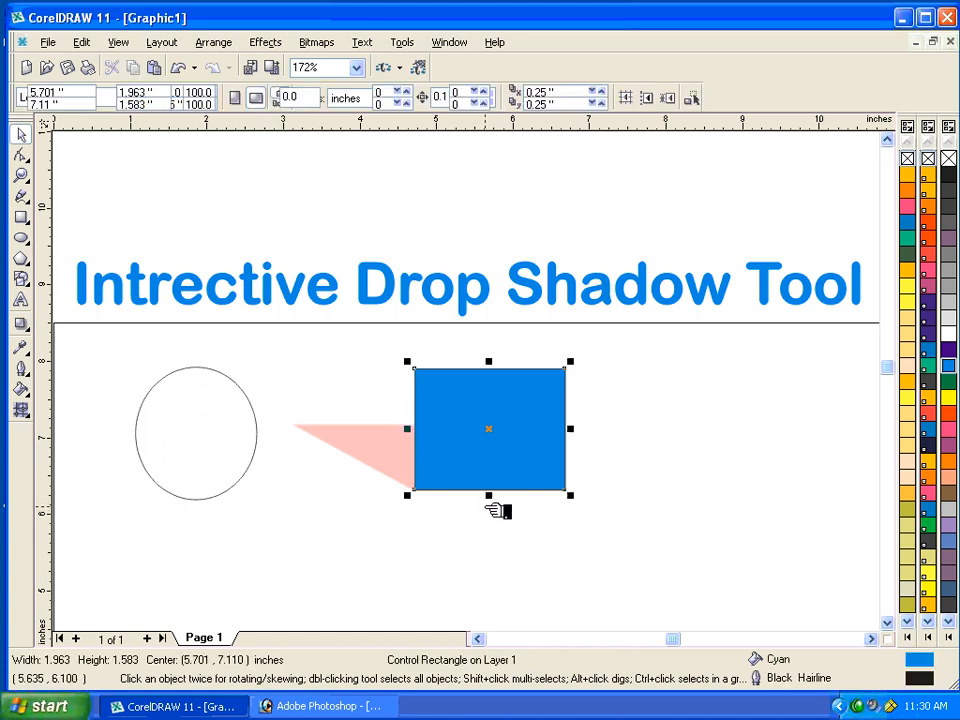
left_click(30, 372)
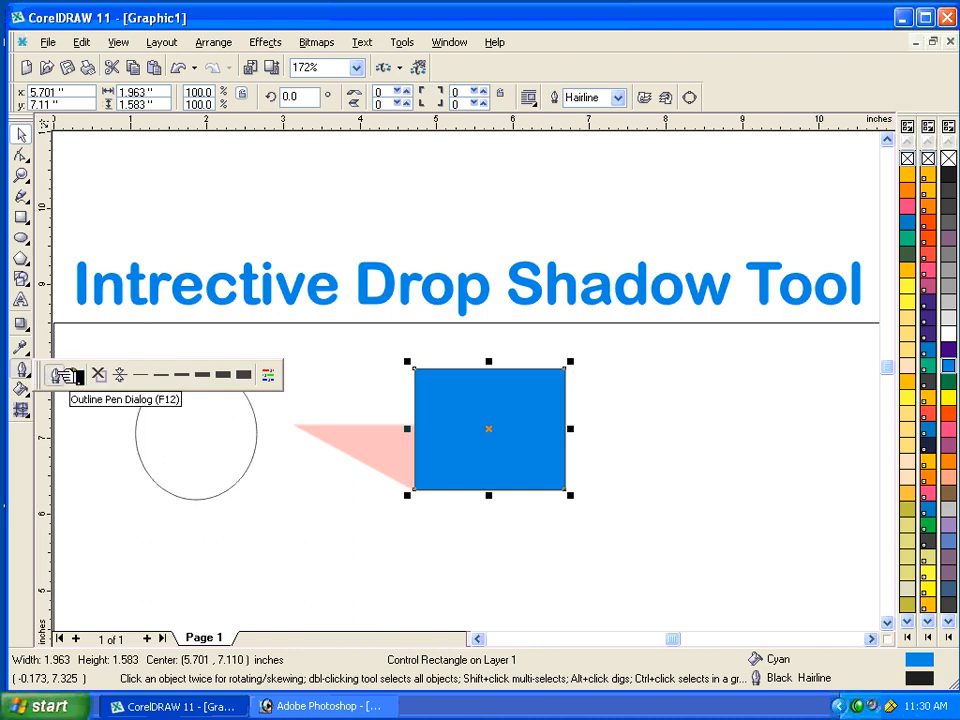
left_click(62, 375)
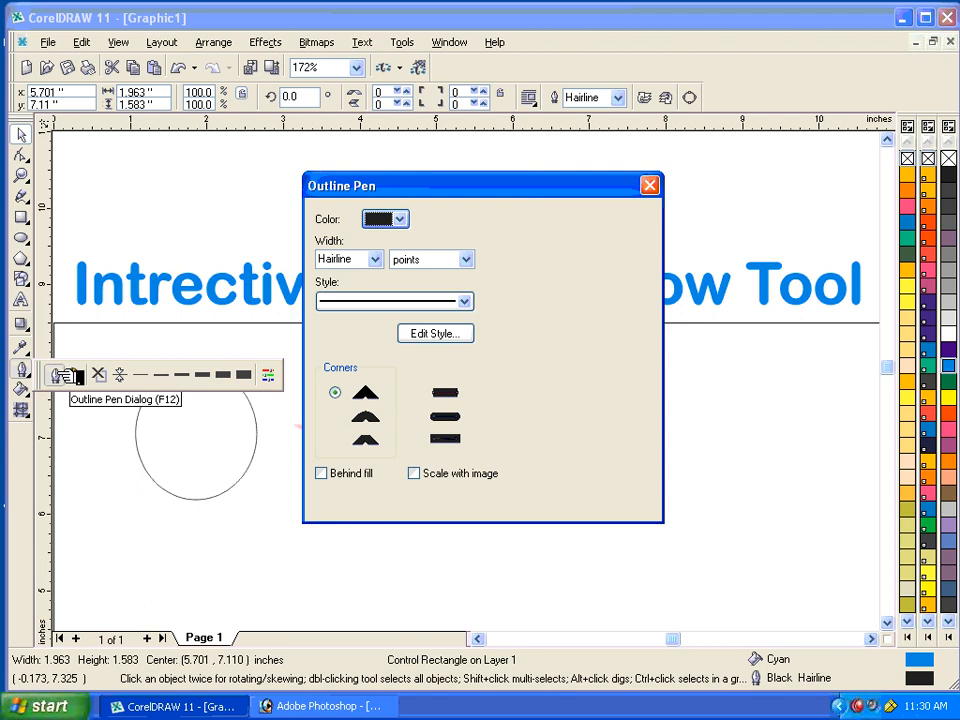
left_click(378, 260)
left_click(360, 277)
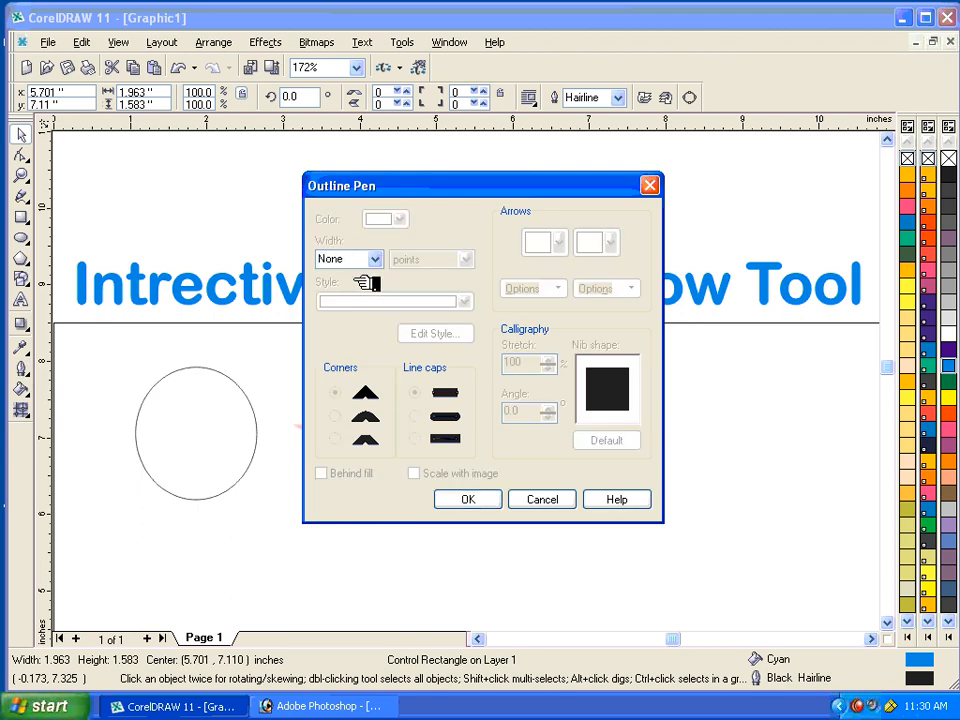
left_click(478, 499)
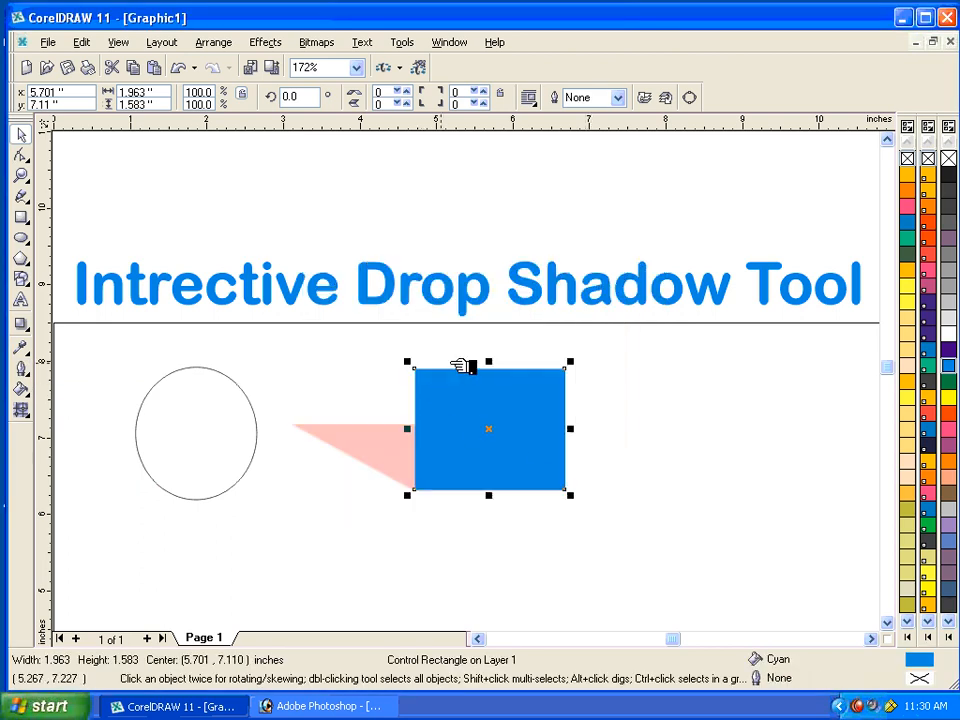
Move the rectangle with its shadow about 1.07 in right and 0.22 in up, and delete them.
left_click_drag(506, 439, 583, 422)
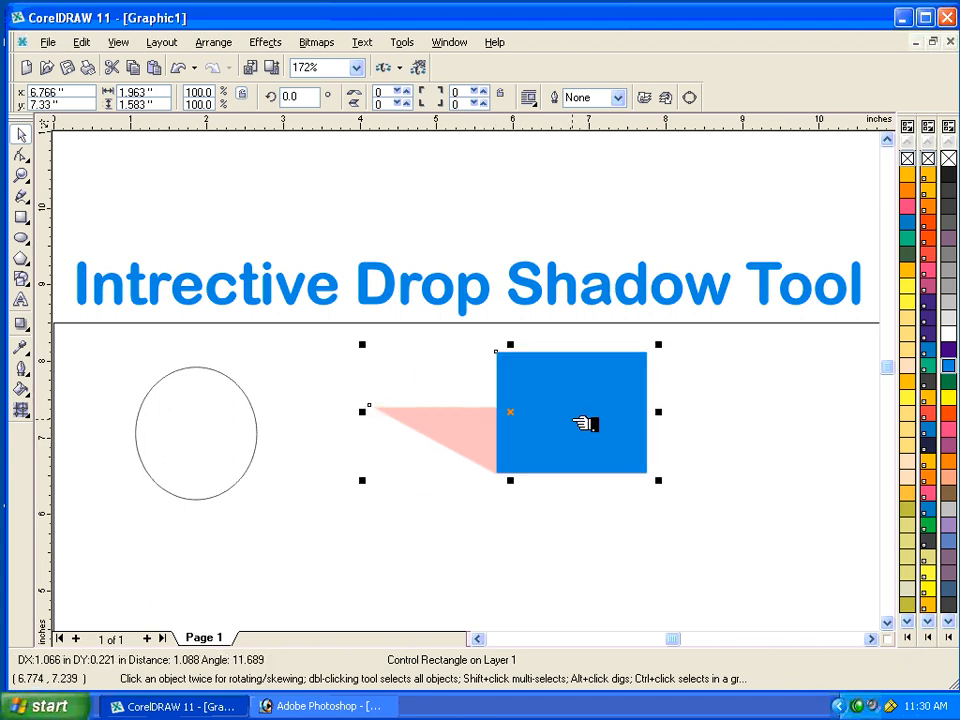
key("Delete")
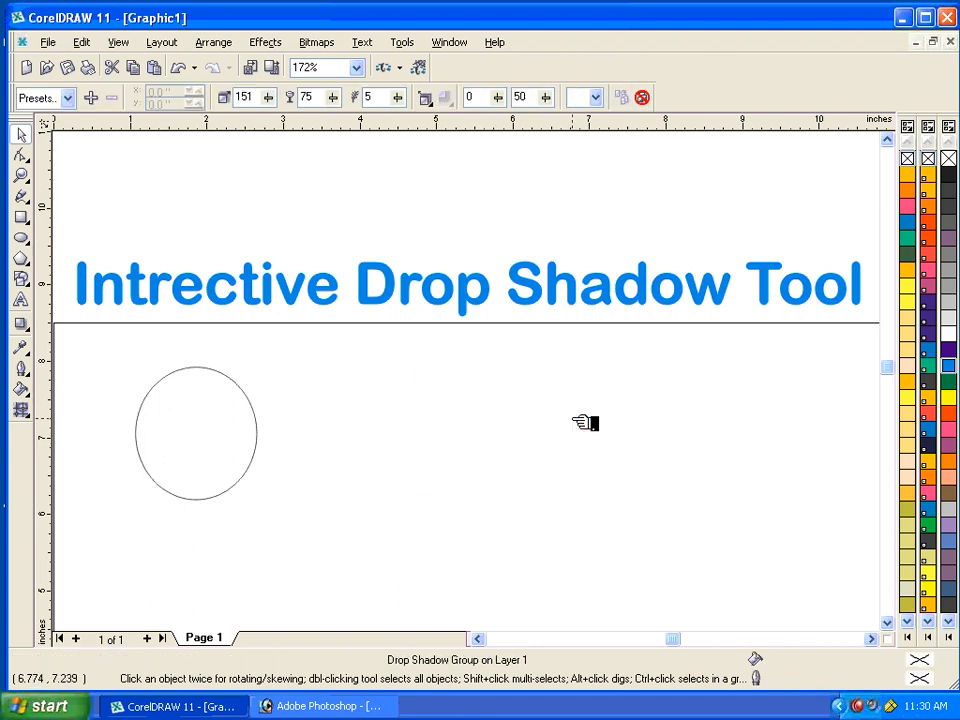
Select the ellipse near the page's upper-left corner and fill it with Orange.
key("shift+F4")
left_click(269, 268)
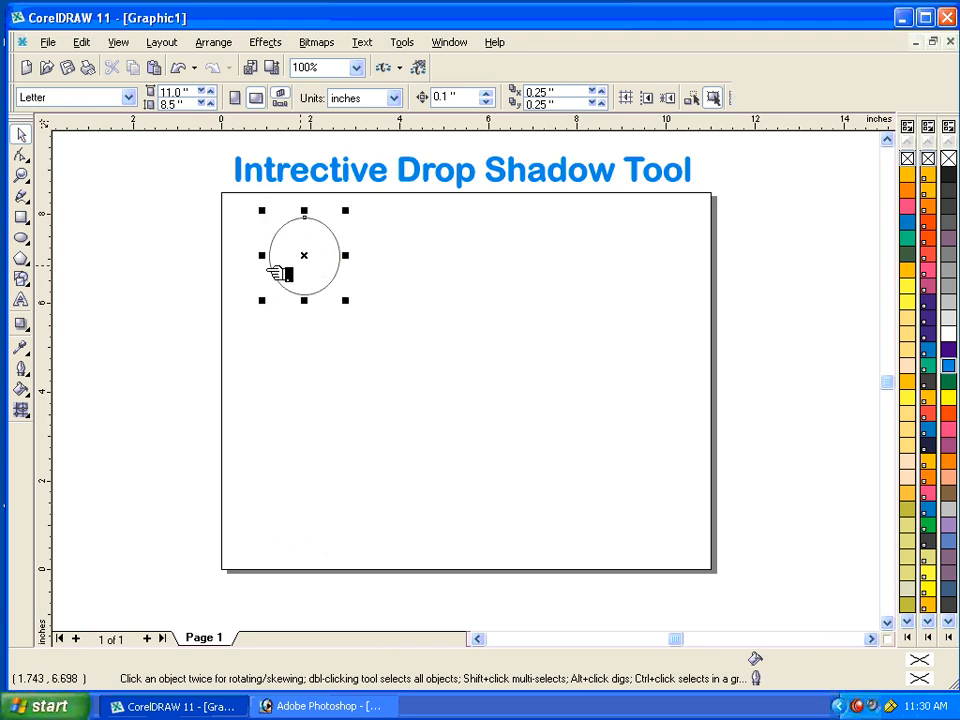
left_click_drag(232, 207, 401, 360)
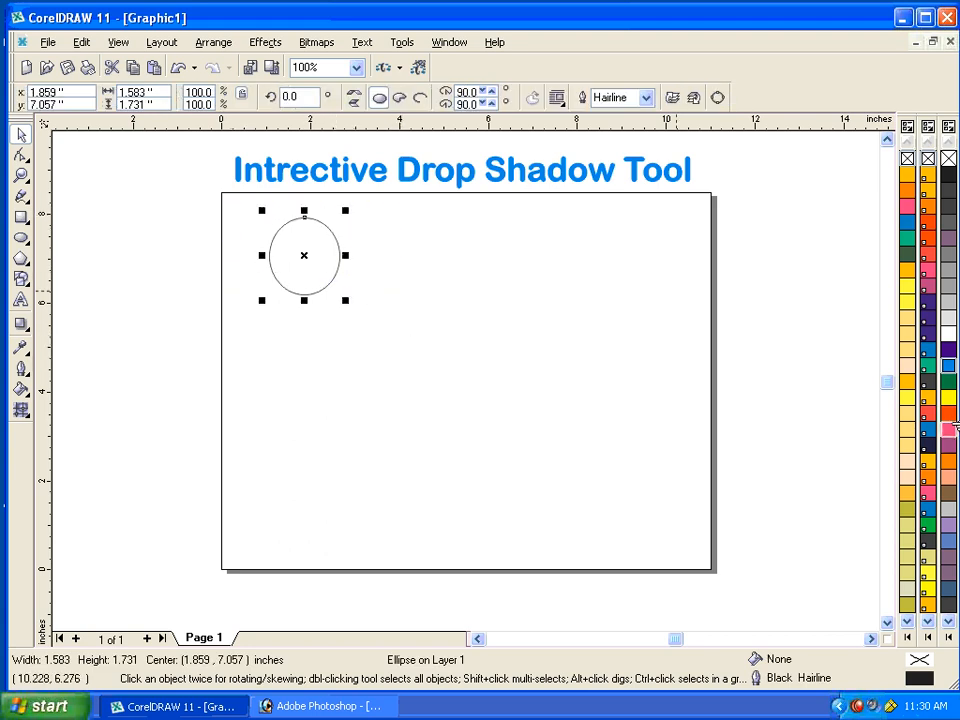
left_click(948, 461)
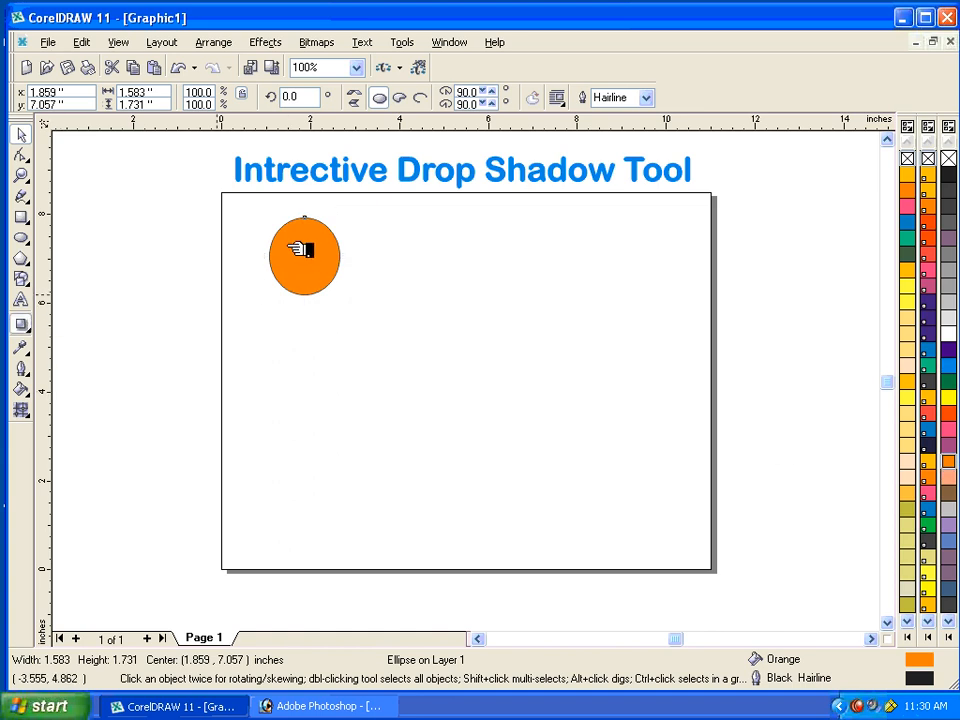
Cast a flat drop shadow from the ellipse's centre towards the right and apply the Pers Top Right preset to it.
left_click_drag(300, 253, 393, 272)
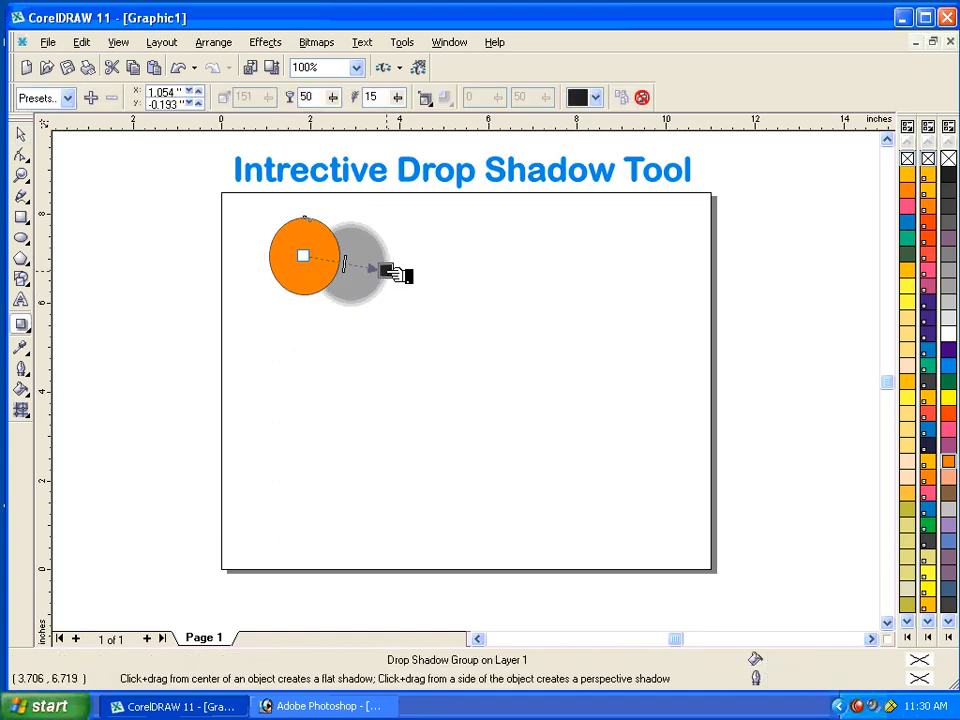
left_click(425, 97)
left_click(67, 97)
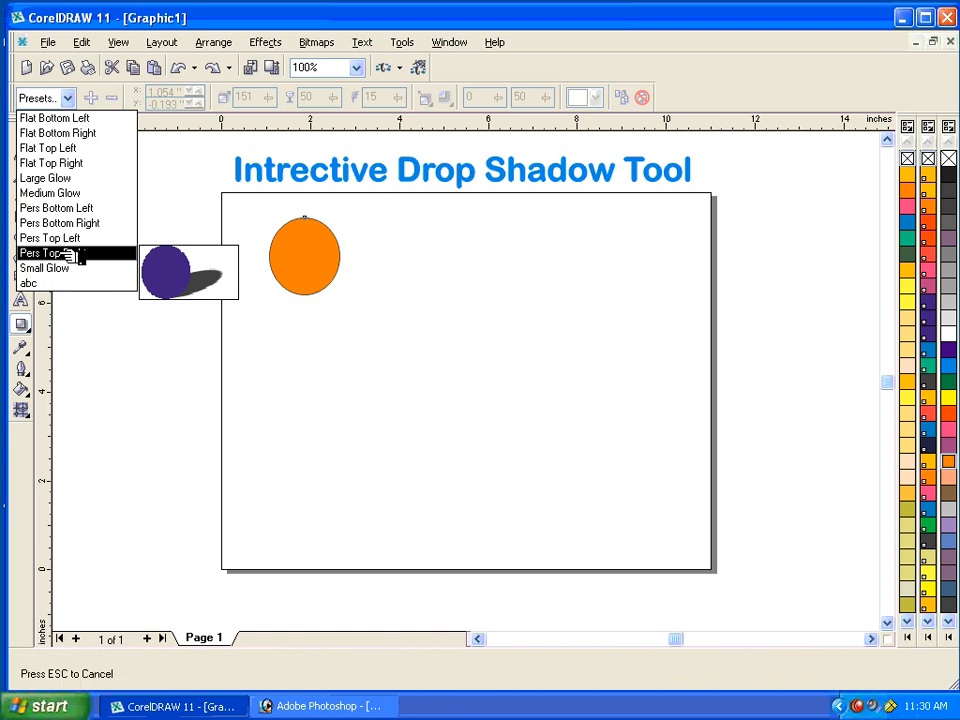
left_click(67, 254)
Recolor the ellipse's drop shadow plum and set its opacity to 95.
left_click(600, 95)
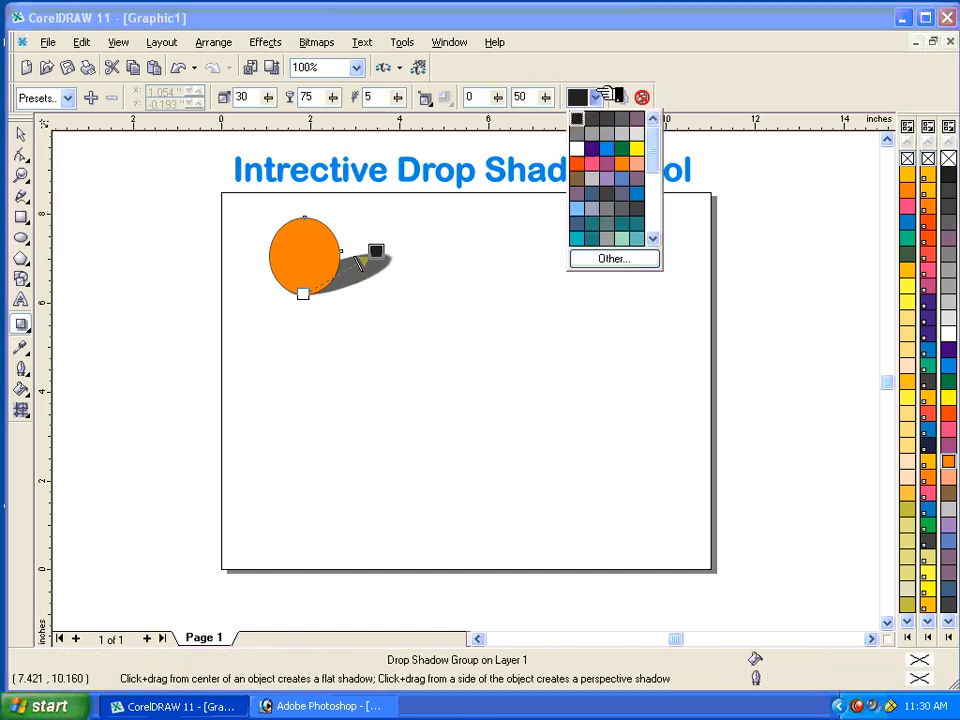
left_click(608, 163)
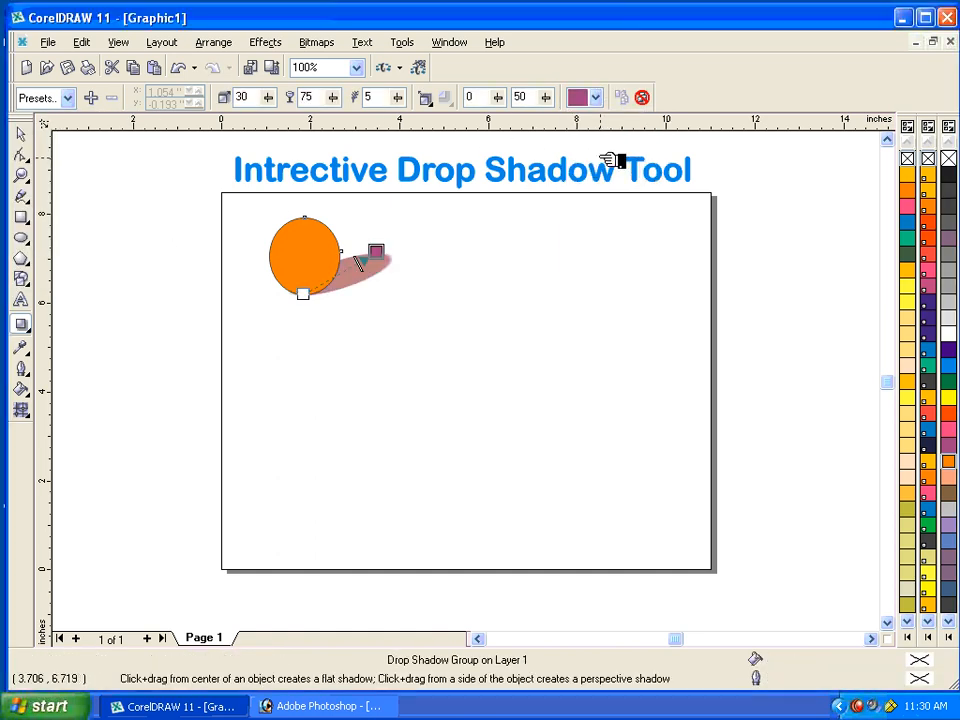
left_click(597, 96)
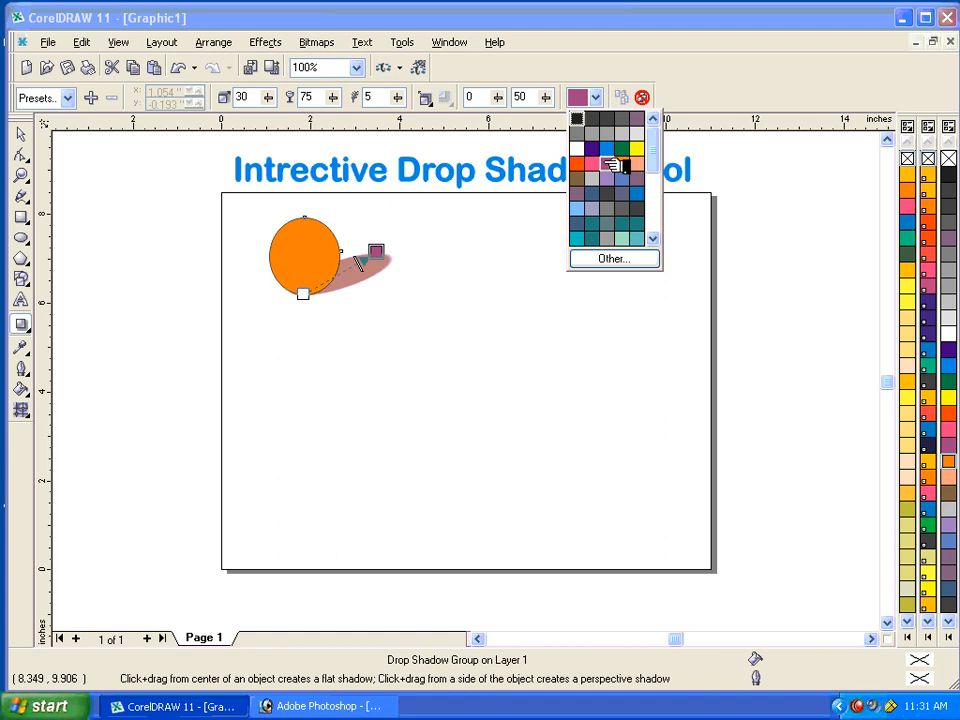
left_click(608, 163)
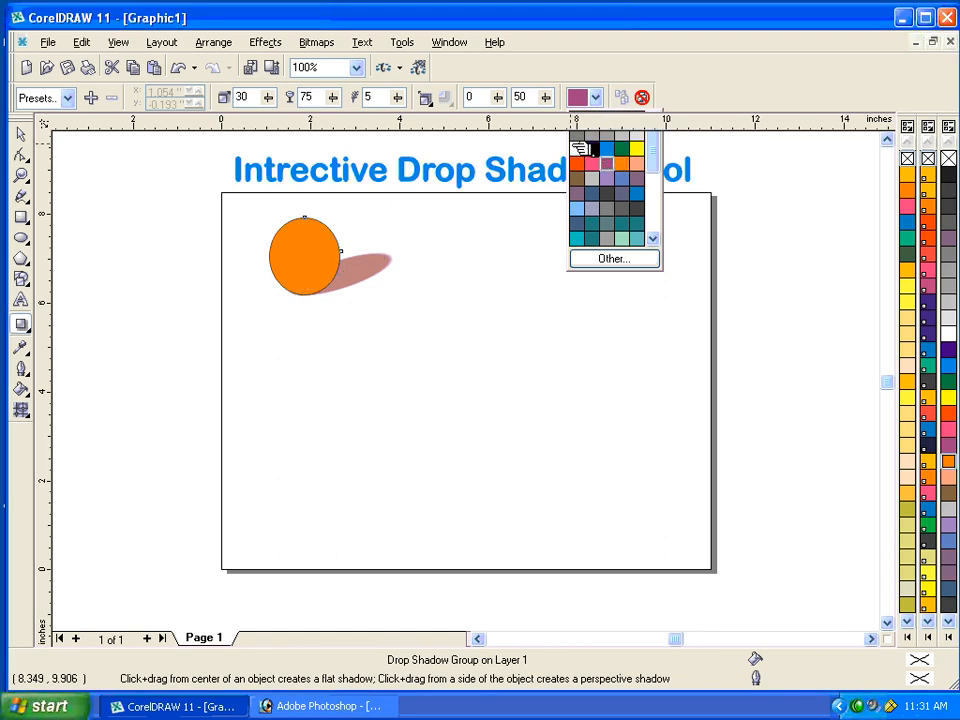
left_click(380, 98)
left_click(318, 98)
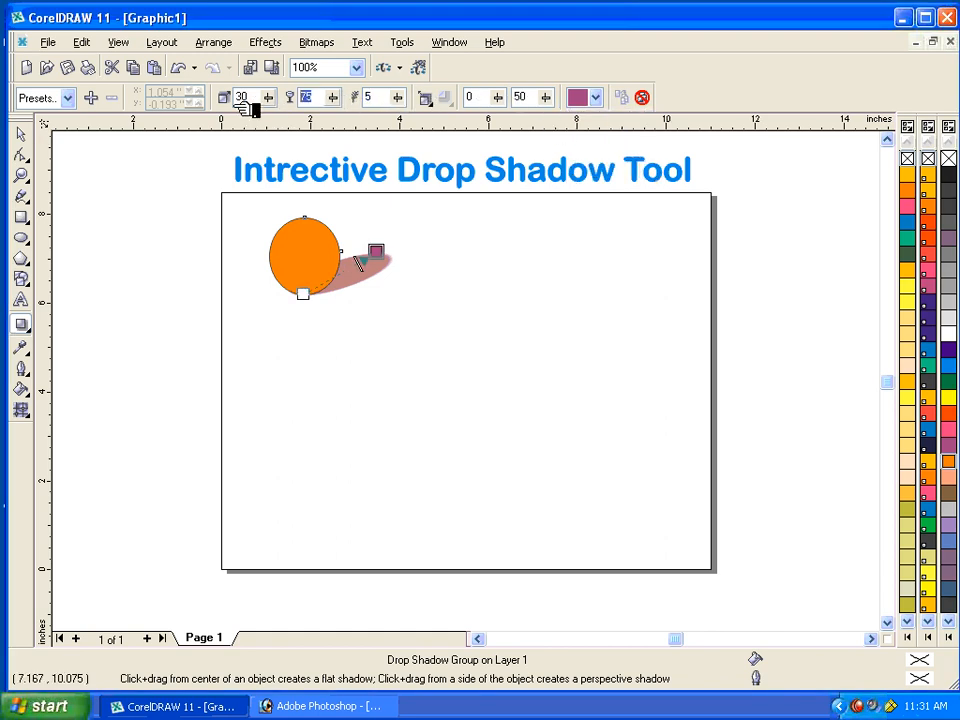
key("Return")
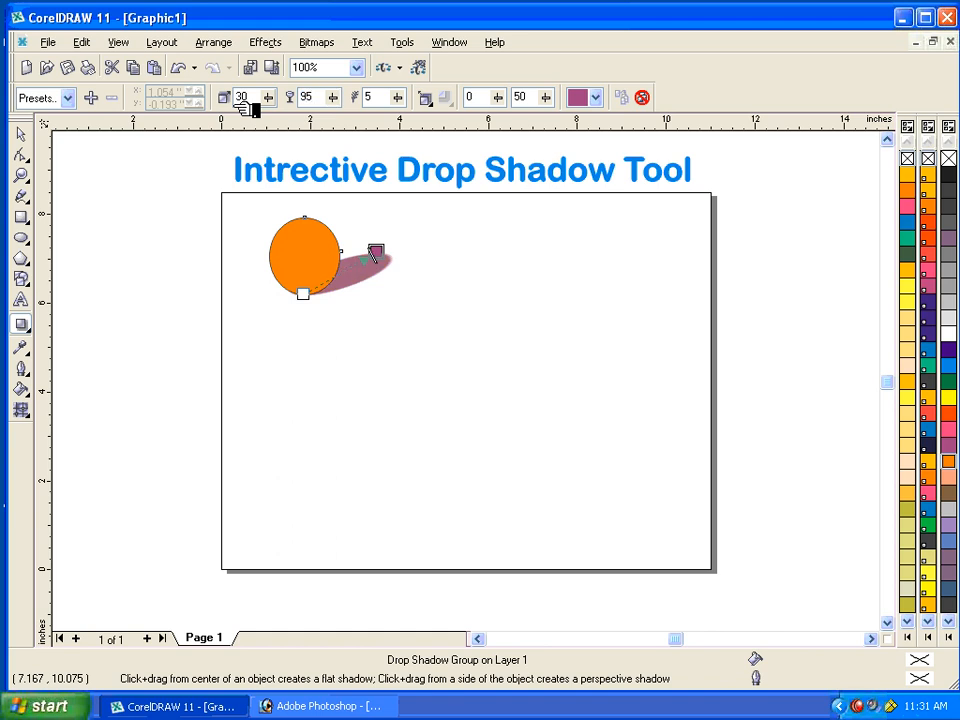
Select the orange ellipse together with its drop shadow and delete them.
left_click(20, 133)
left_click(428, 364)
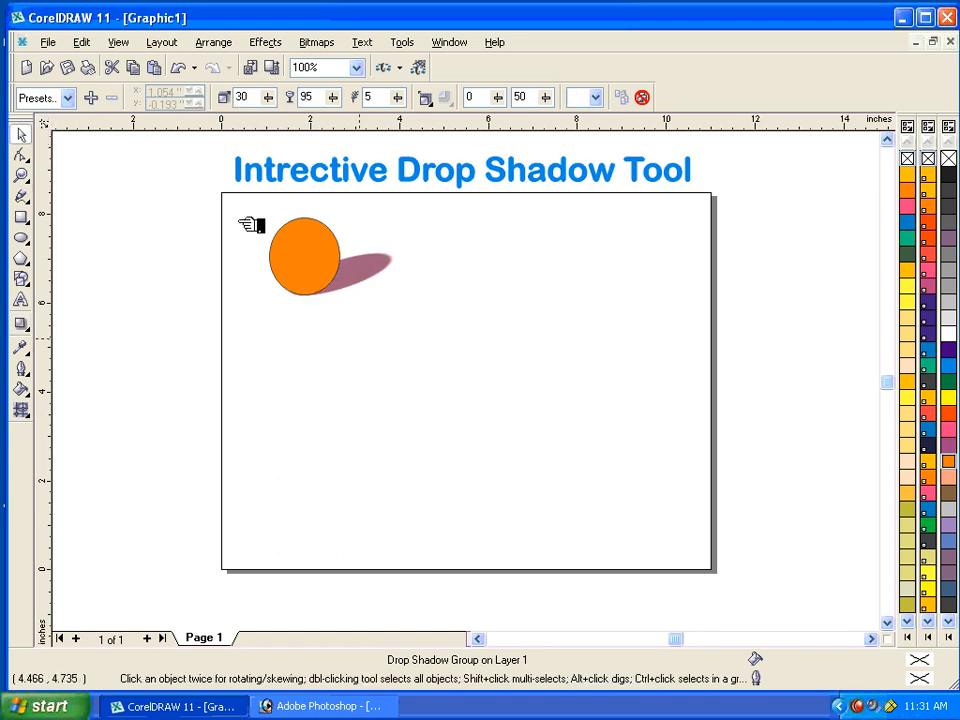
left_click_drag(238, 202, 499, 336)
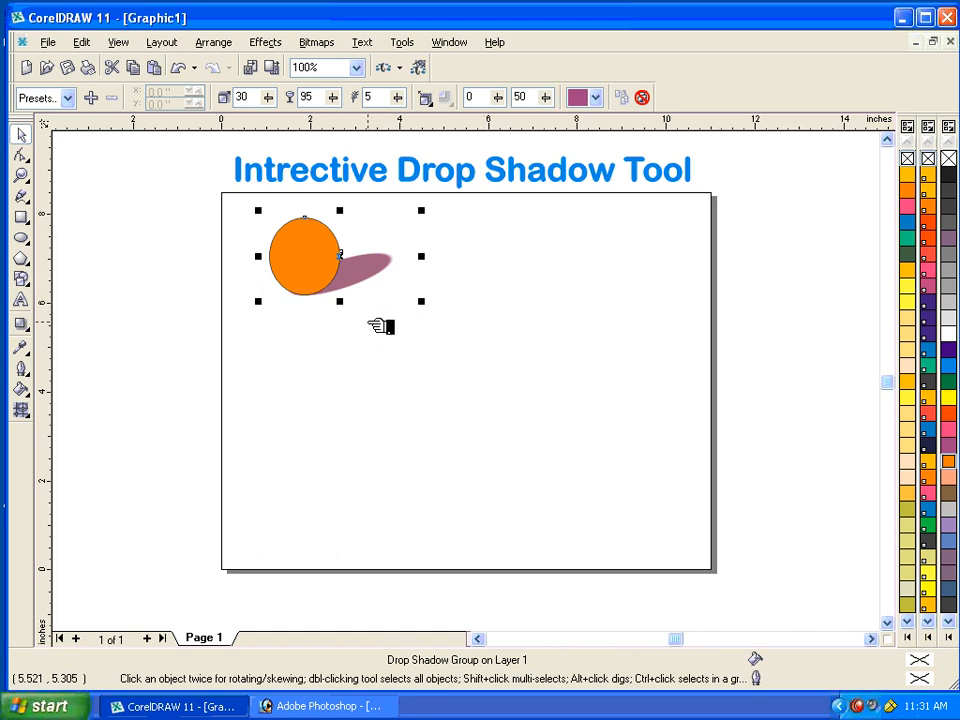
key("Delete")
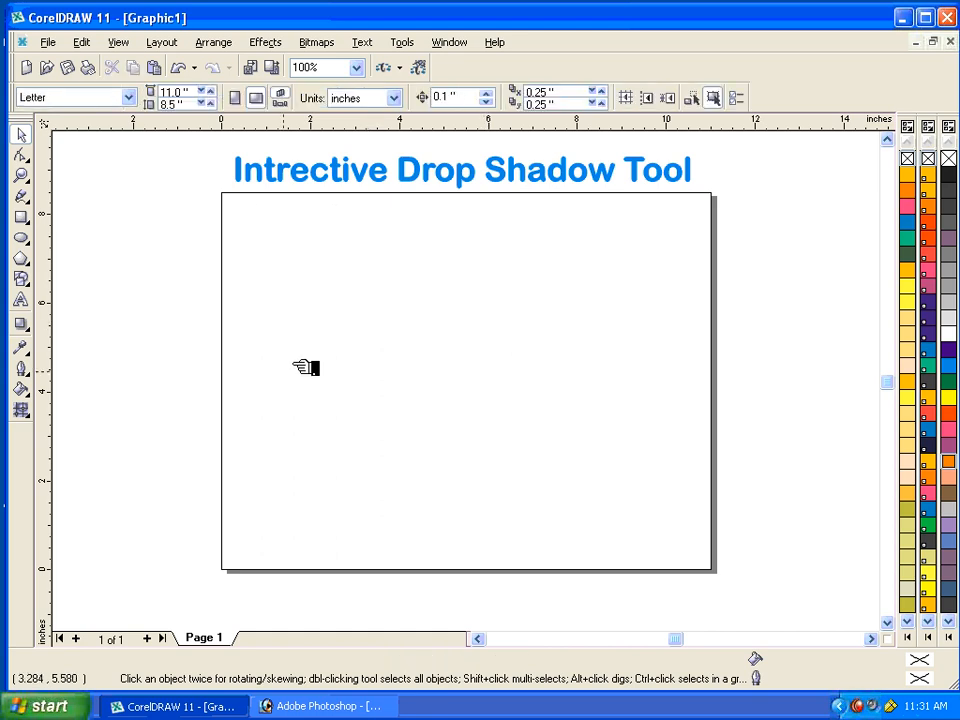
Add the artistic text "Cosmos" around the middle of the page.
left_click(20, 300)
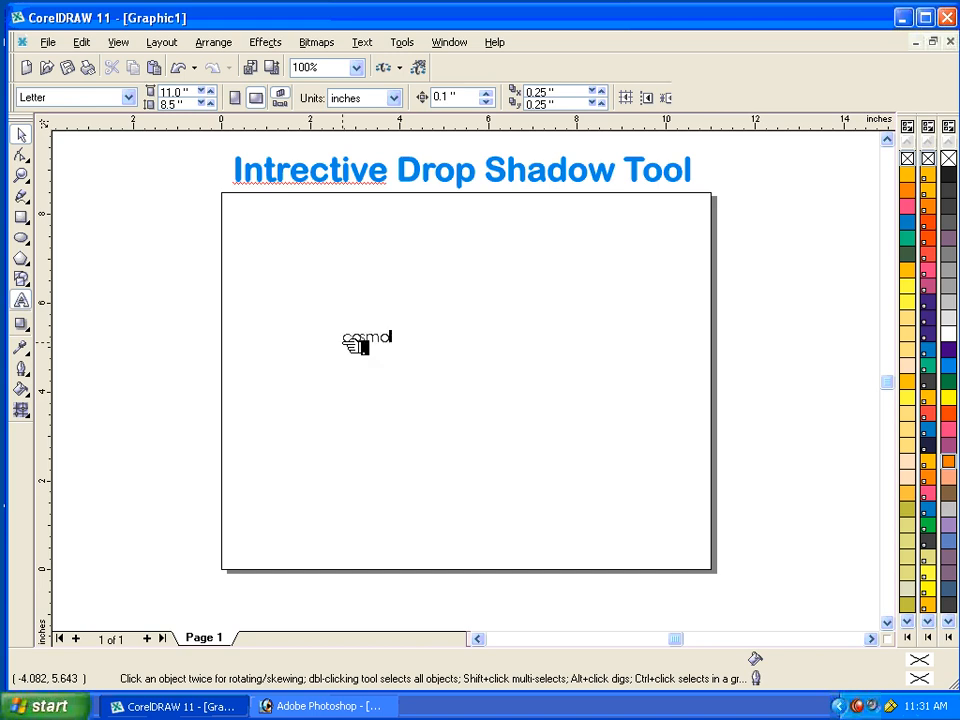
type("s")
key("Escape")
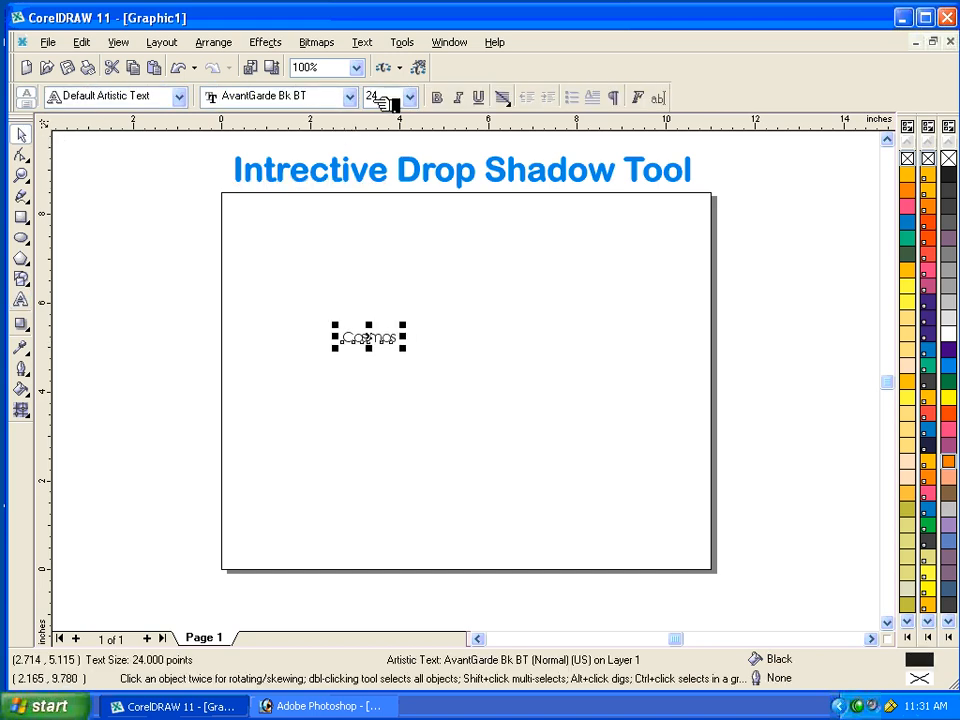
Set the Cosmos text to a size of 100 points and make it bold.
left_click(409, 96)
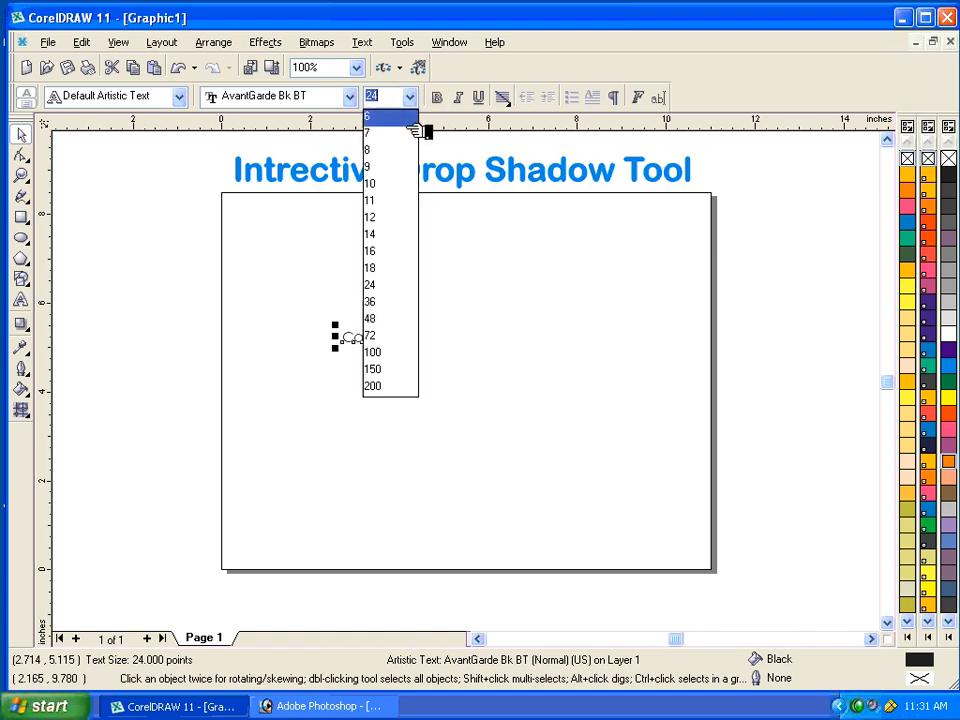
left_click(405, 353)
left_click(438, 97)
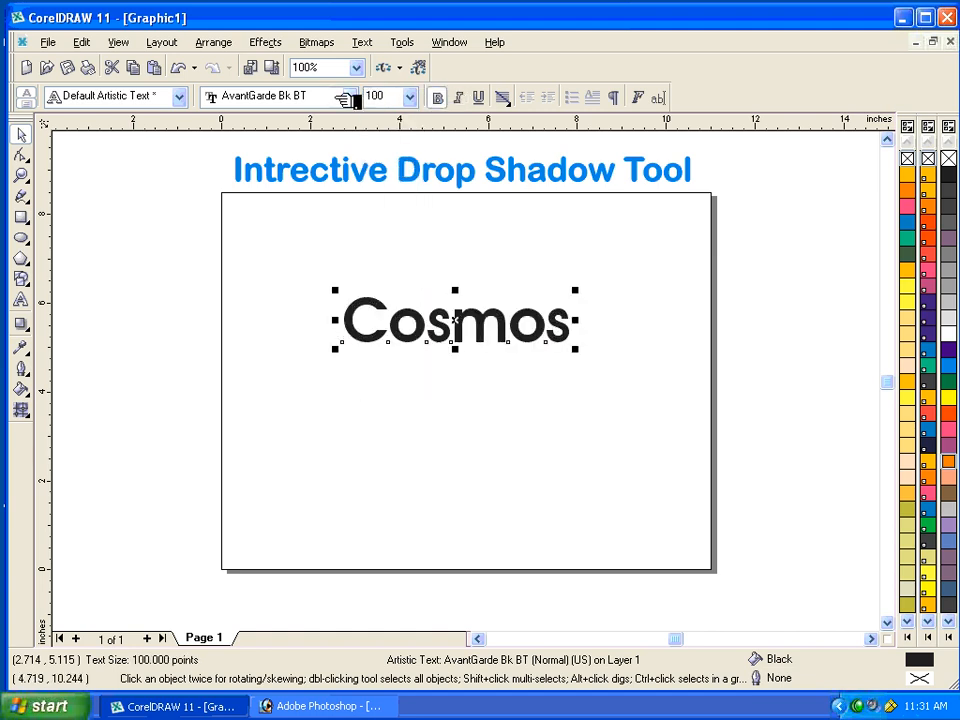
Change the font of the Cosmos text to Arial Black.
left_click(348, 96)
key("Up")
key("Up")
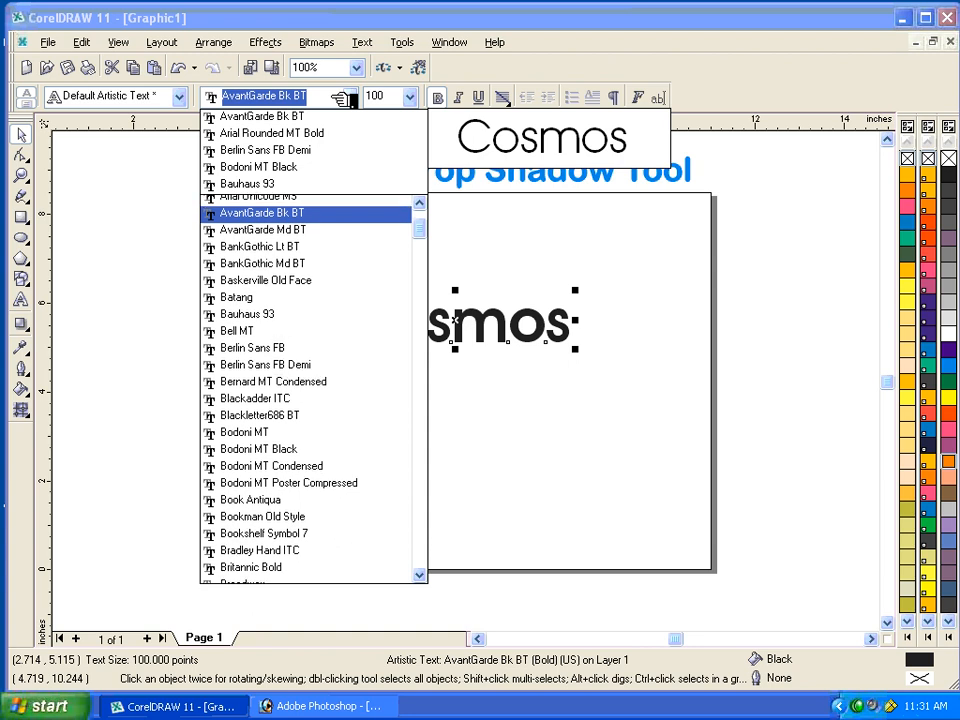
key("Up")
key("Up")
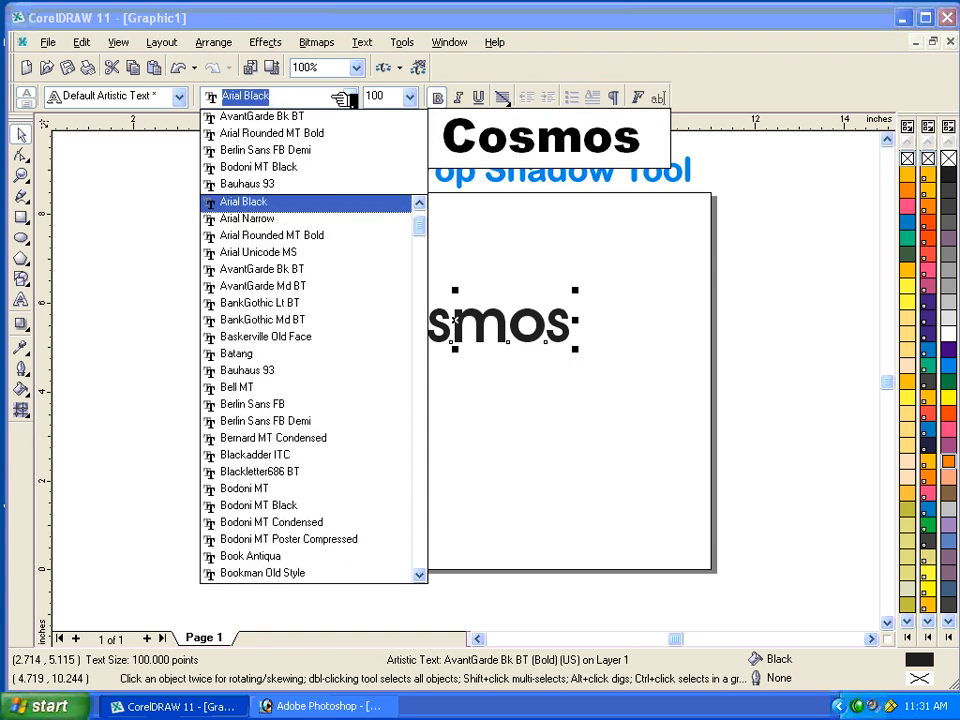
key("Return")
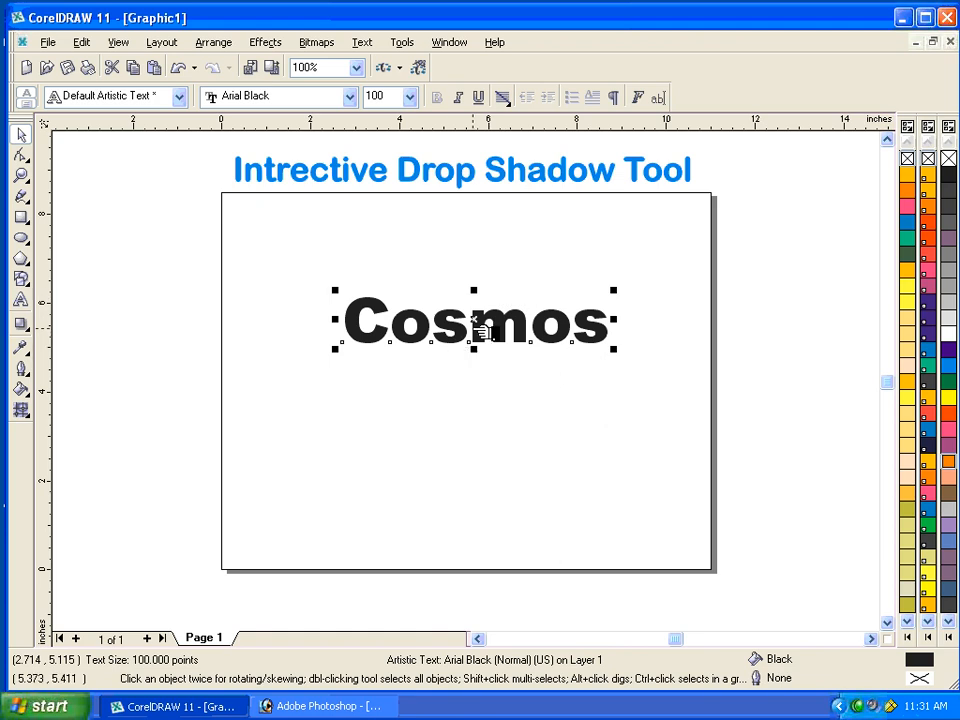
Add a flat drop shadow with almost no offset to the Cosmos text, starting from its centre.
left_click(22, 324)
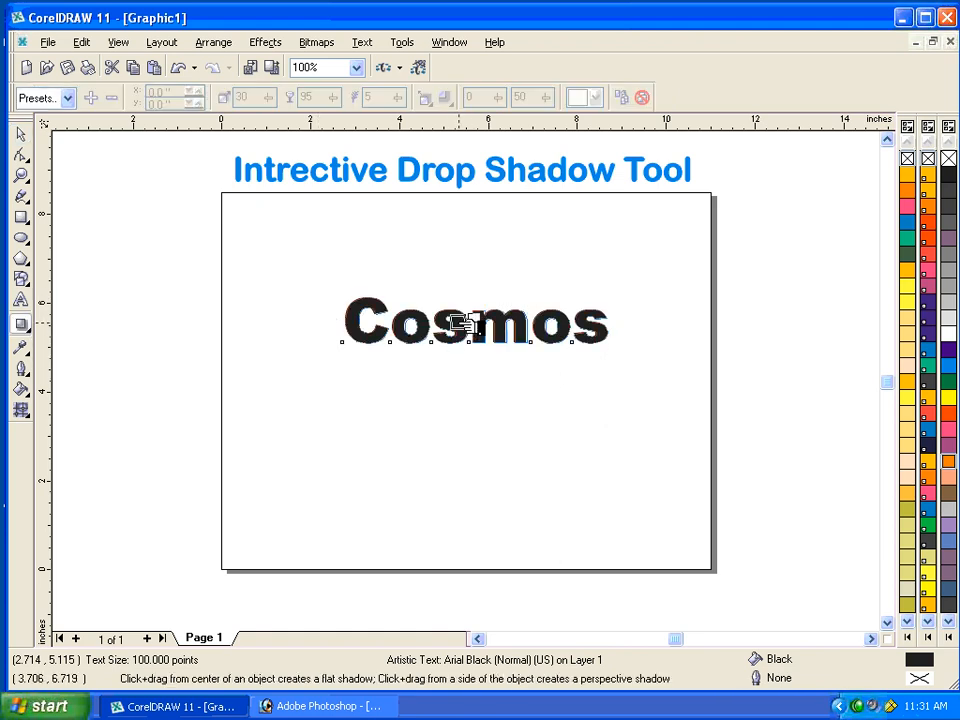
left_click_drag(456, 324, 467, 327)
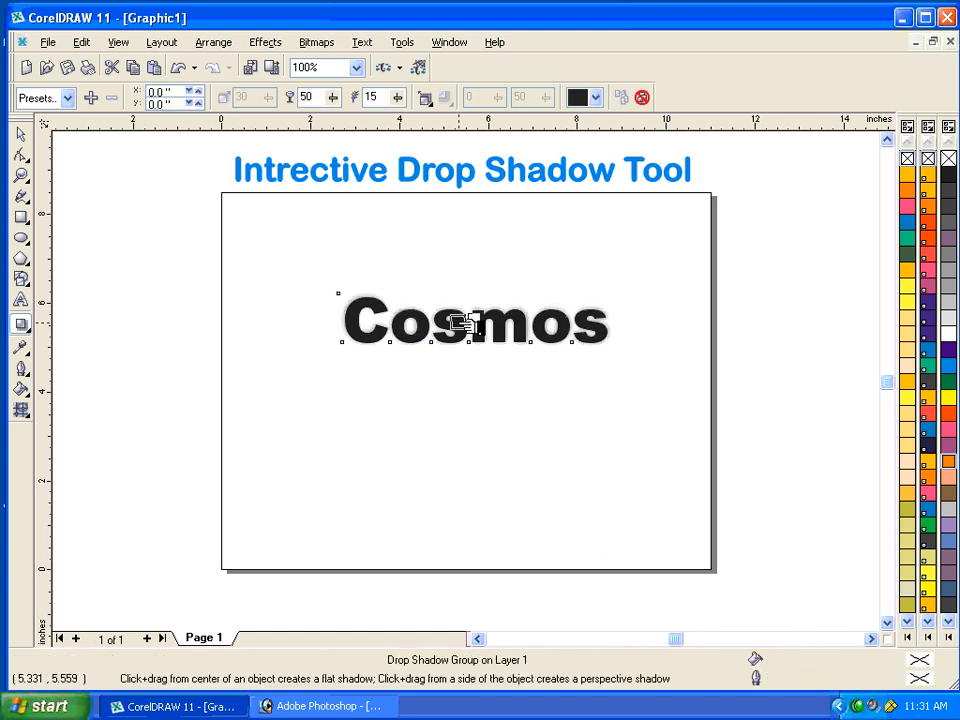
key("F4")
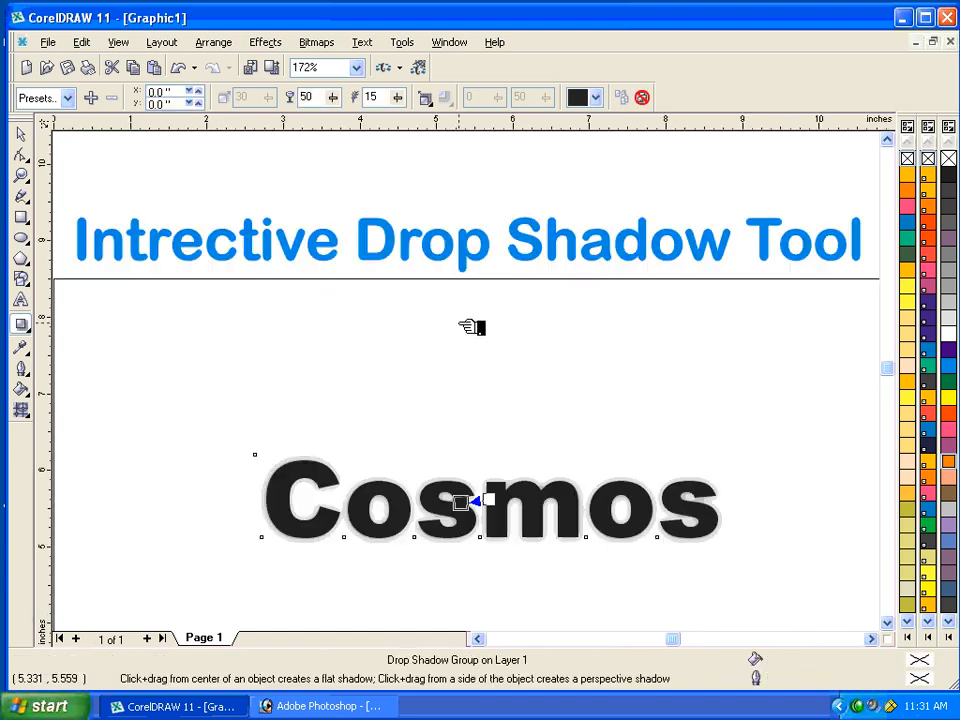
Try the Middle and Average feathering directions on the Cosmos shadow and set it to Outside.
left_click(428, 100)
left_click(452, 198)
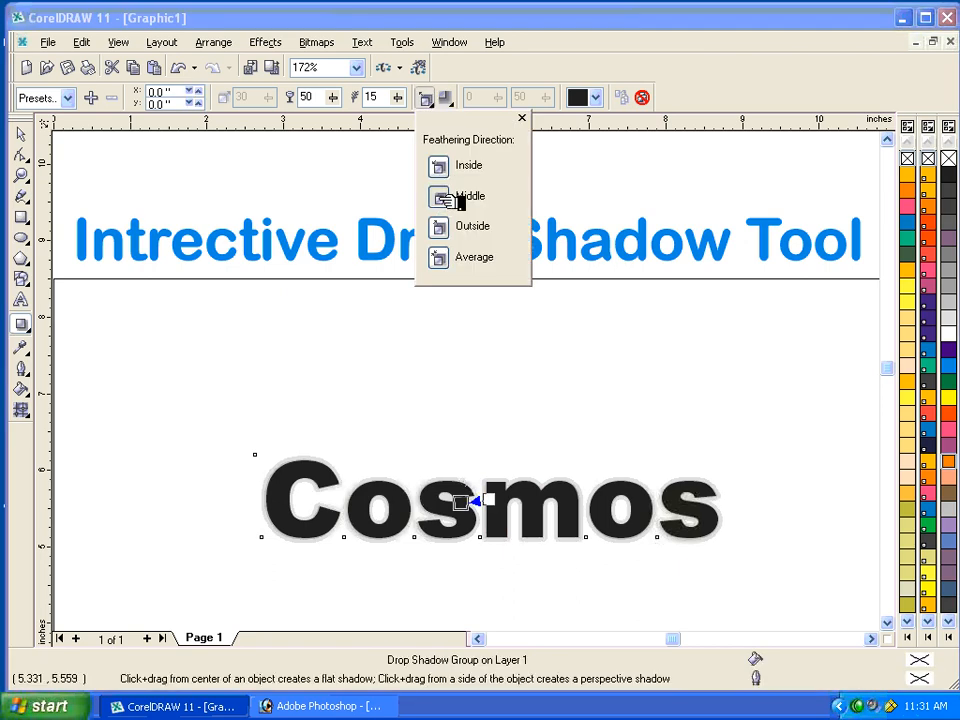
left_click(453, 229)
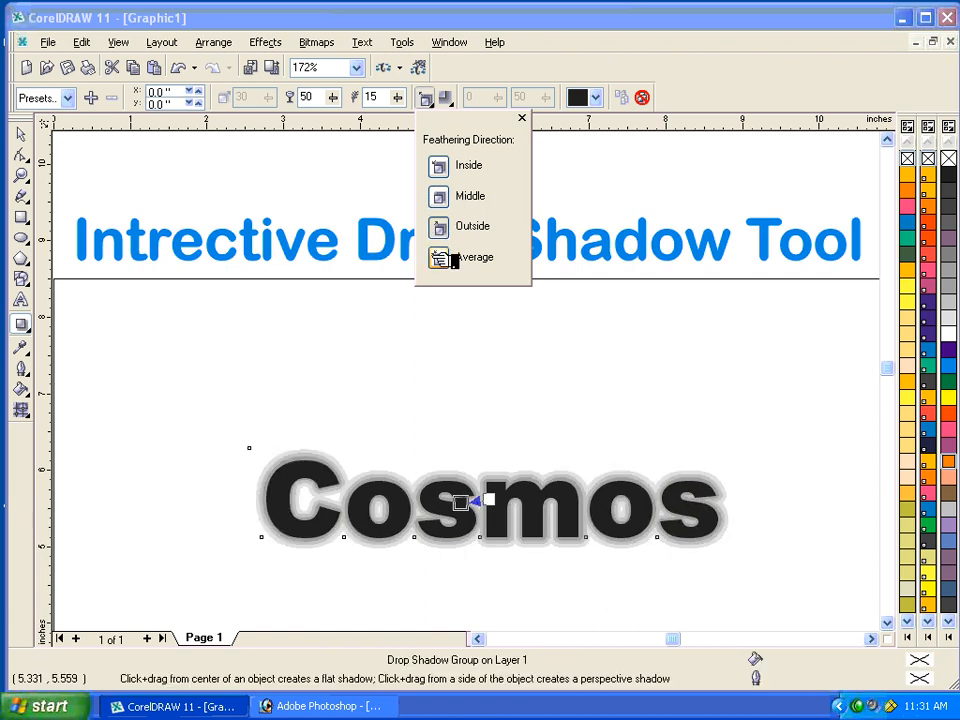
left_click(440, 257)
left_click(458, 229)
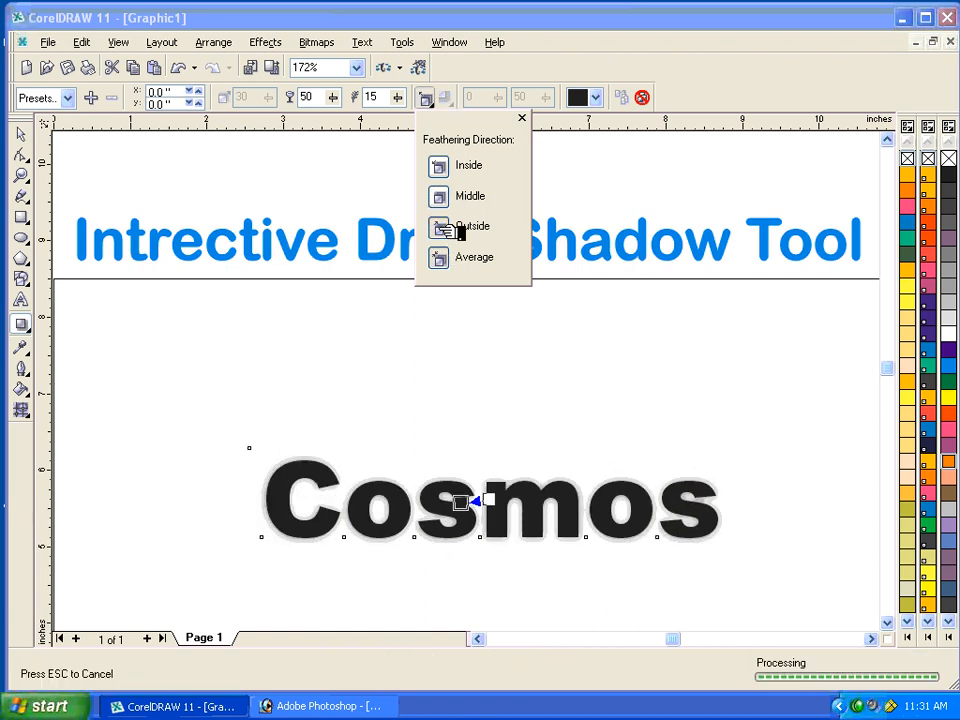
left_click(458, 165)
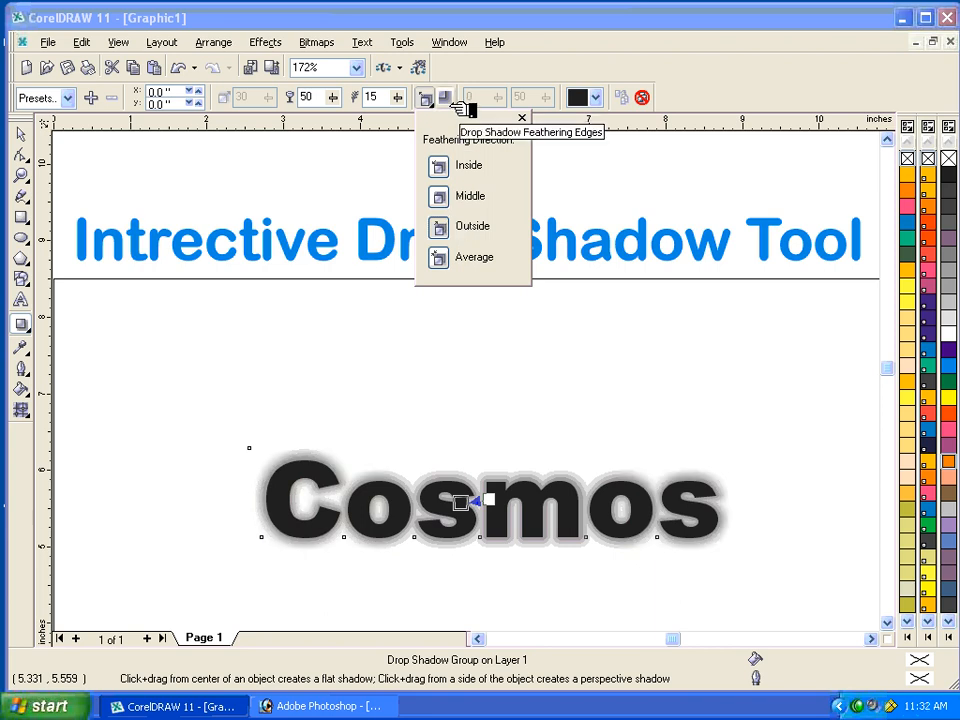
left_click(521, 118)
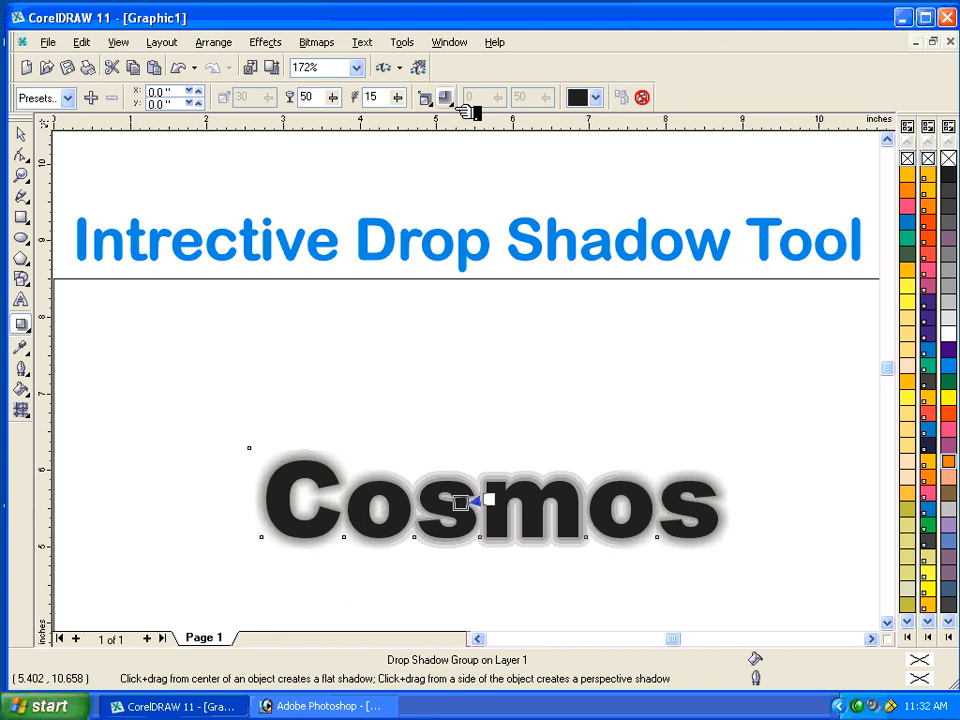
Try the Inverse Squared and Linear feathering edges on the Cosmos shadow and set them to Squared.
left_click(447, 98)
left_click(460, 196)
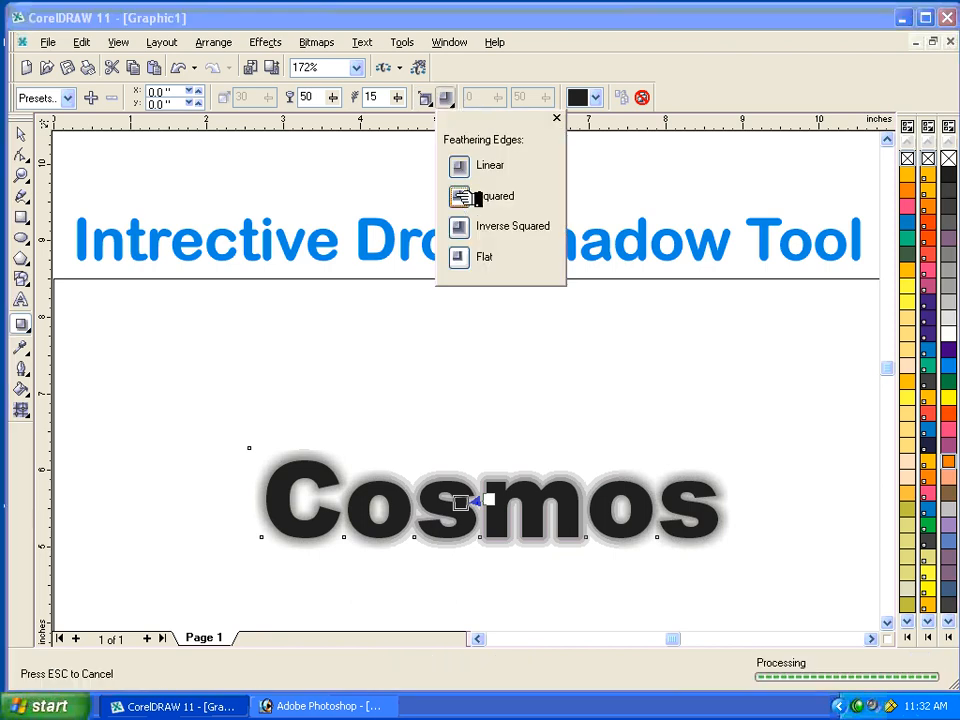
left_click(462, 227)
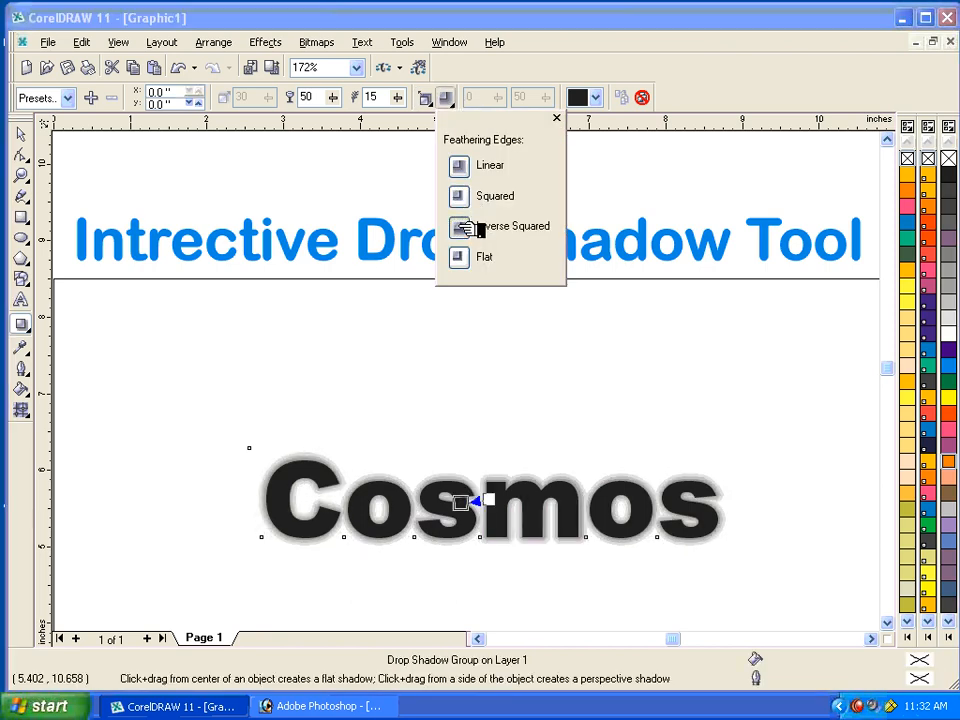
left_click(462, 167)
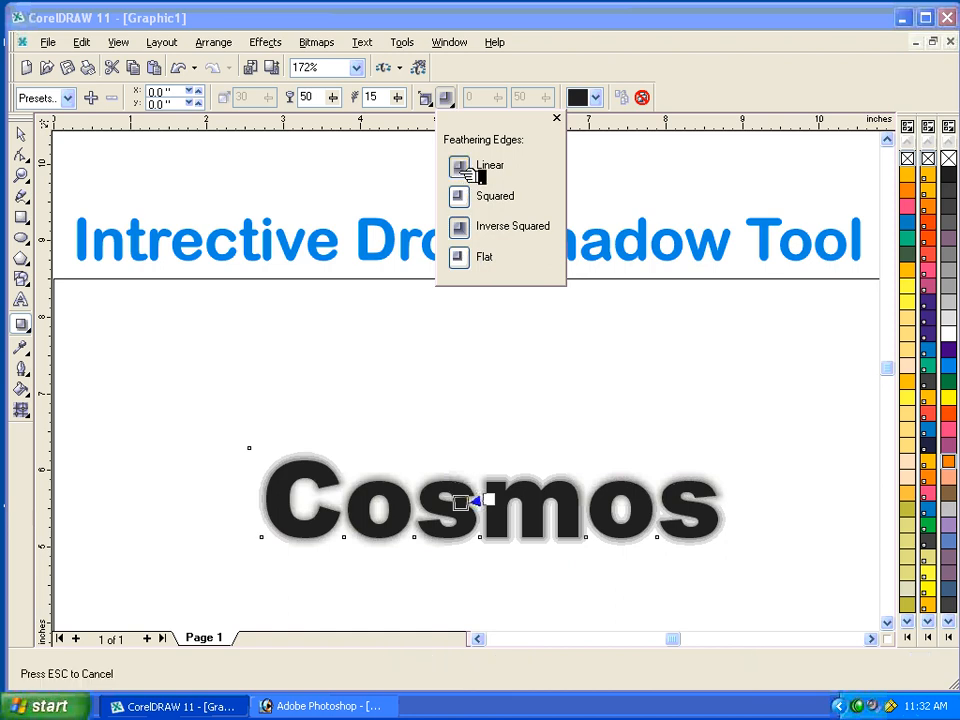
left_click(462, 197)
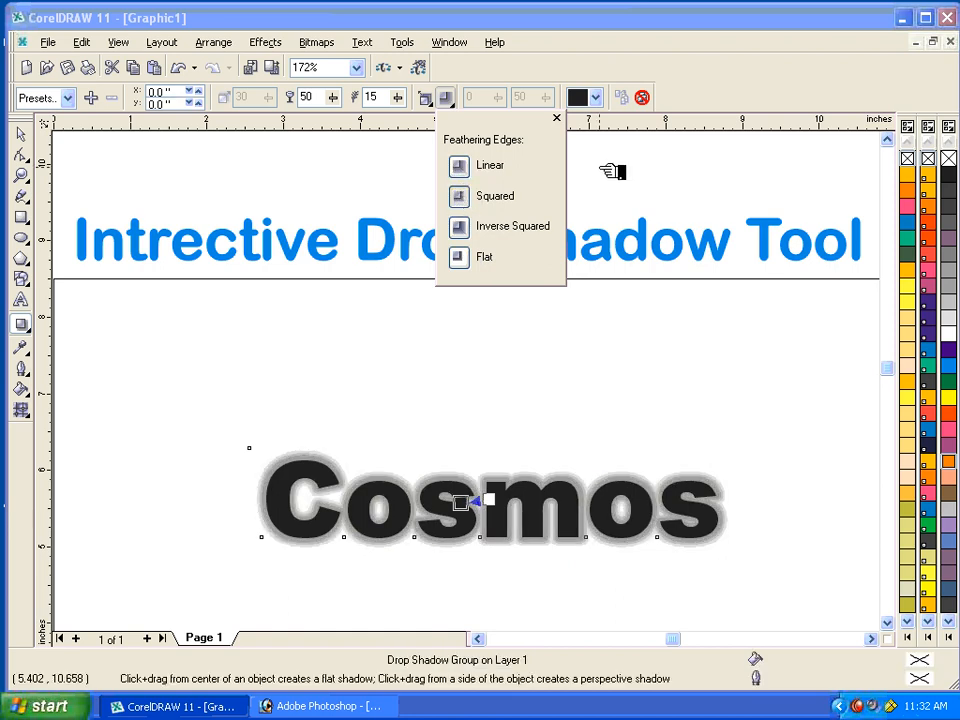
Try a peach colour for the Cosmos glow and set its shadow colour to orange.
left_click(598, 97)
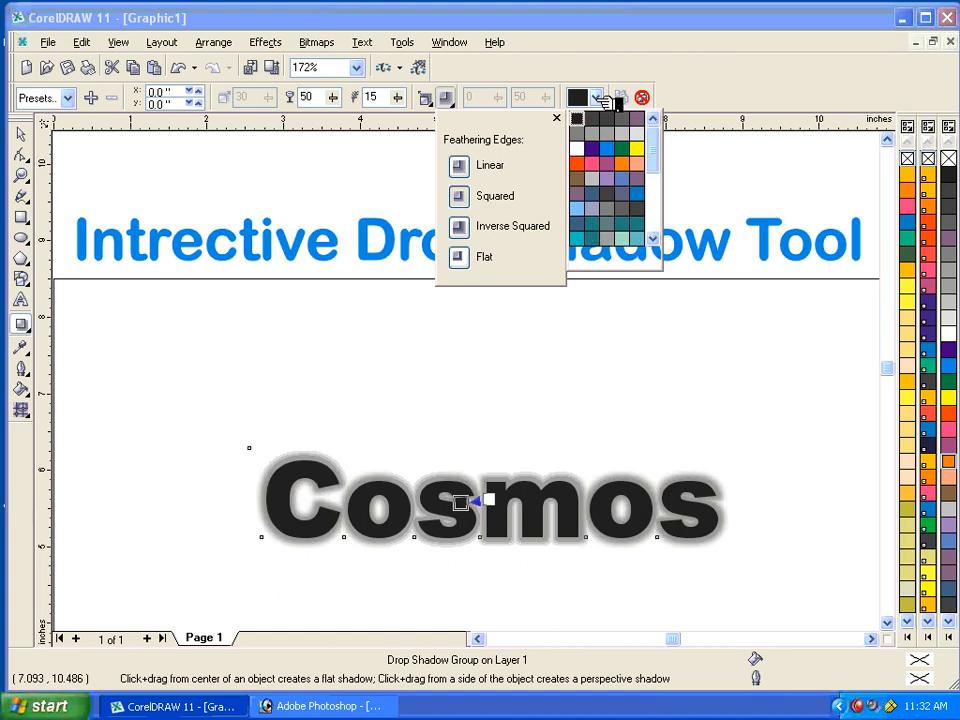
left_click(630, 164)
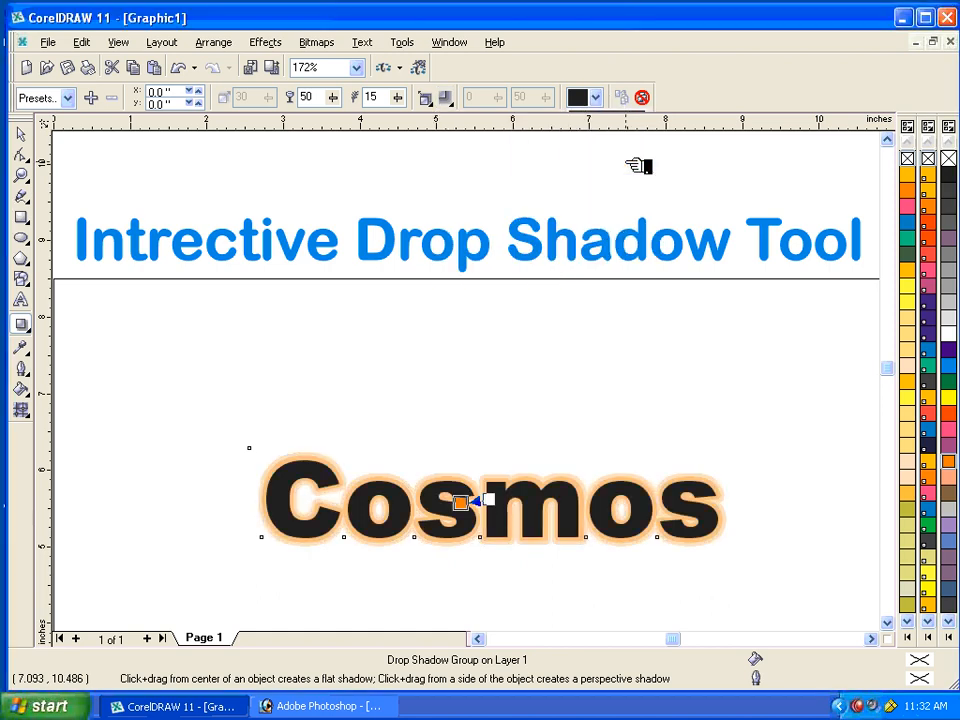
left_click(598, 97)
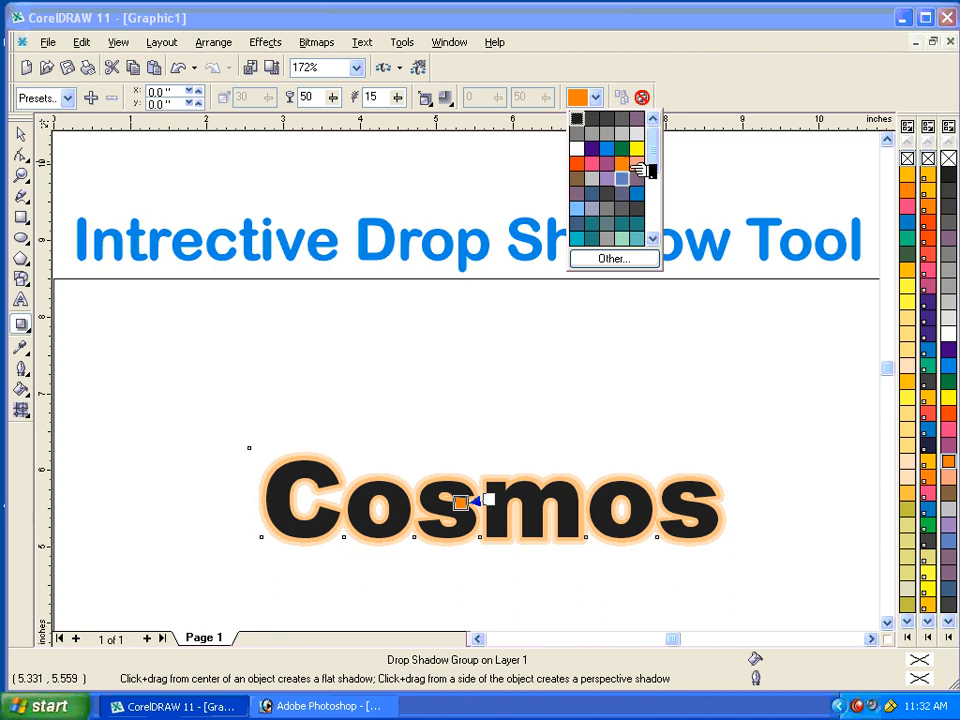
left_click(638, 163)
left_click(598, 97)
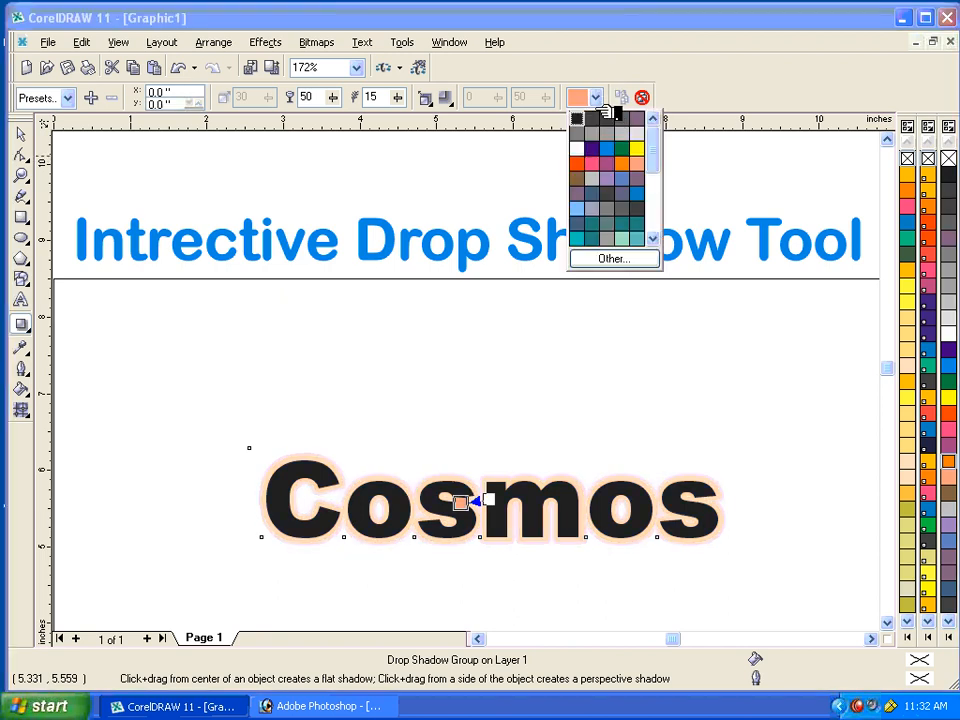
left_click(630, 161)
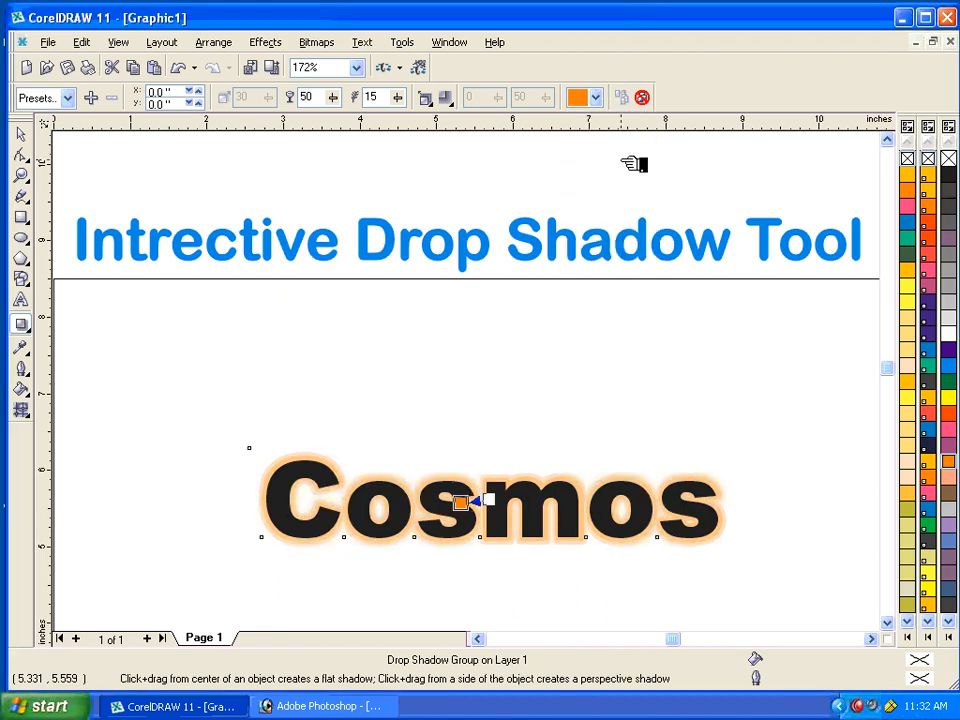
Apply the Pers Top Right shadow preset to the Cosmos text and colour that shadow orange.
left_click(68, 98)
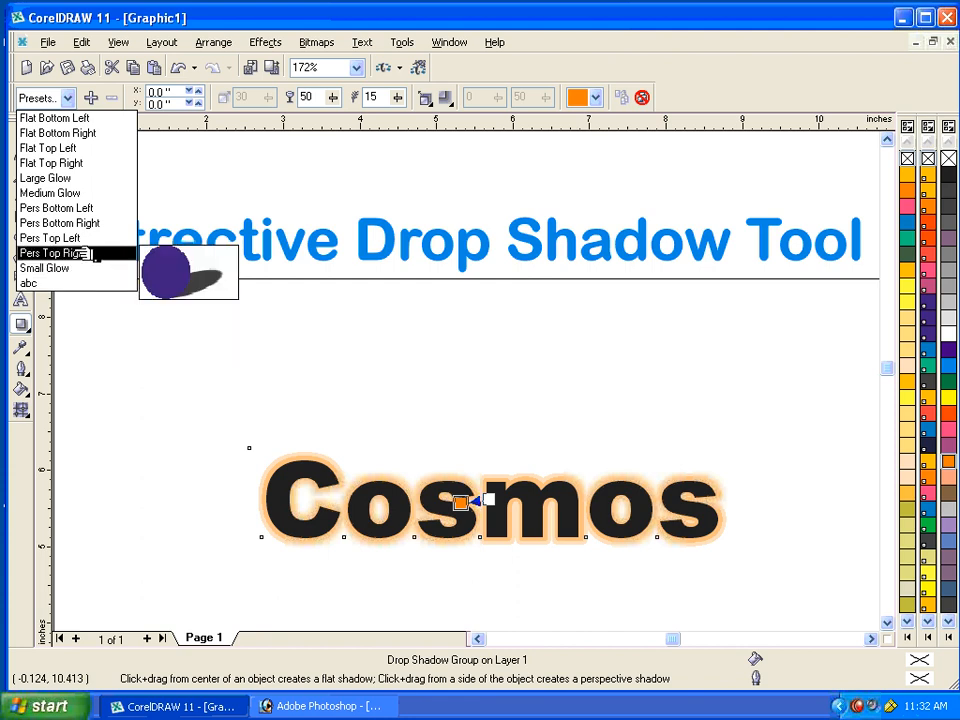
left_click(85, 253)
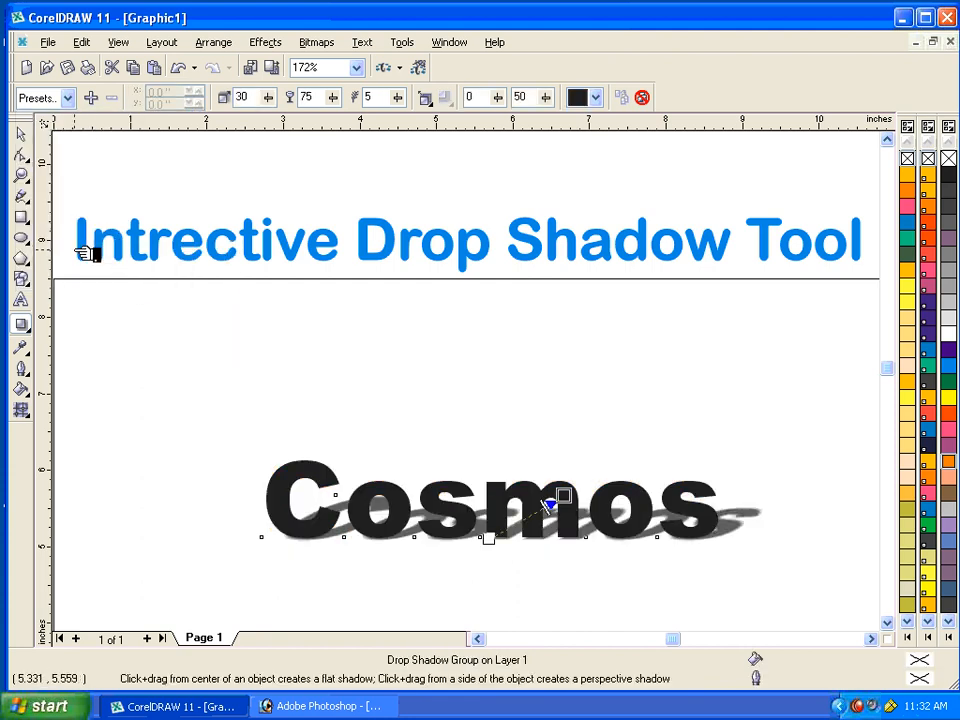
left_click(595, 97)
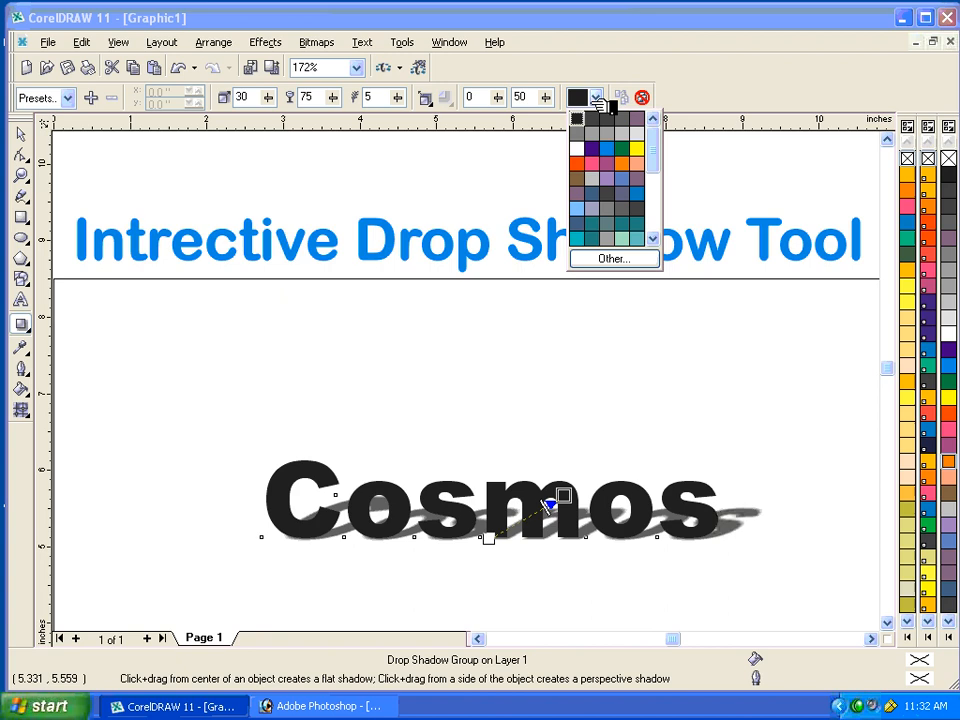
left_click(624, 163)
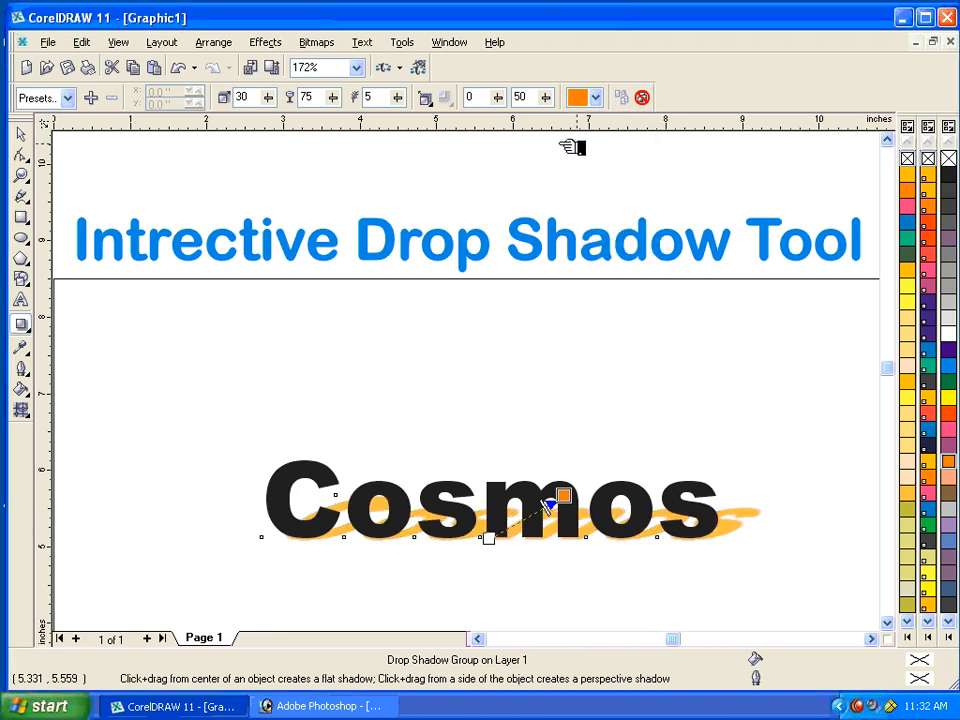
Raise and lengthen the orange perspective shadow of Cosmos toward the upper right, at a shadow angle of about 40.
left_click(887, 623)
left_click(887, 623)
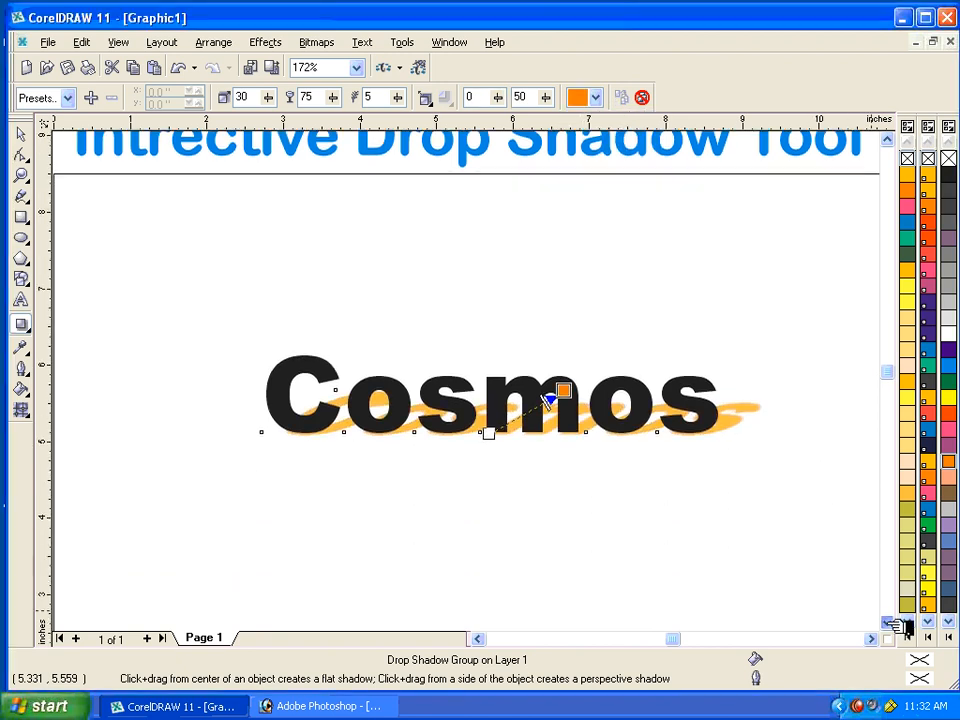
left_click(887, 623)
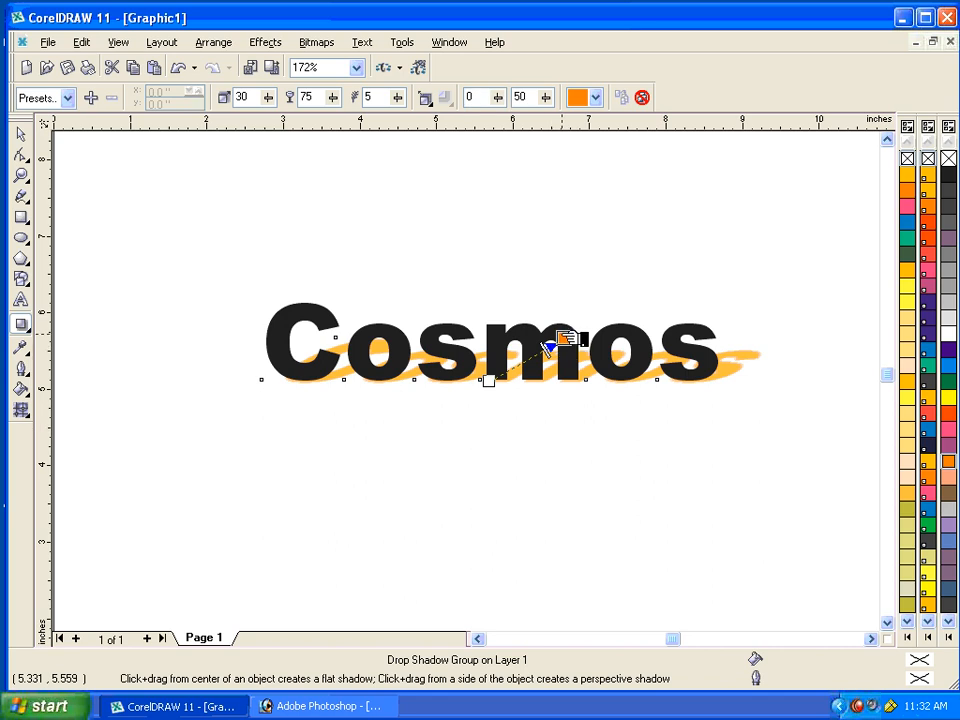
left_click_drag(563, 338, 573, 316)
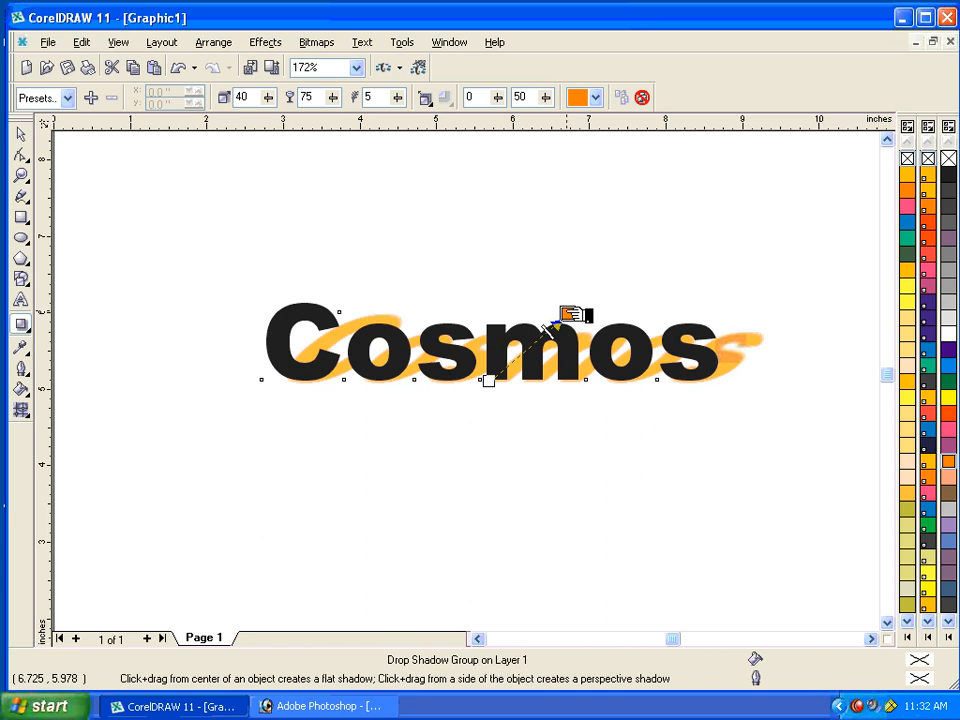
left_click_drag(572, 316, 583, 308)
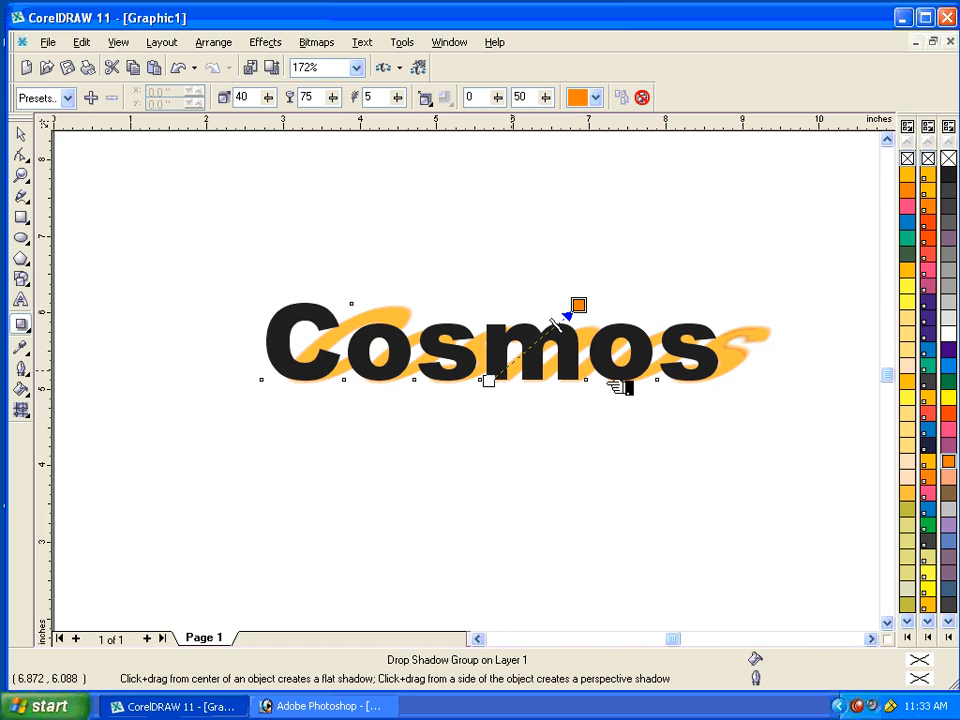
Save the current Cosmos shadow settings as a preset named cosmos in the DropShadow folder.
left_click(93, 98)
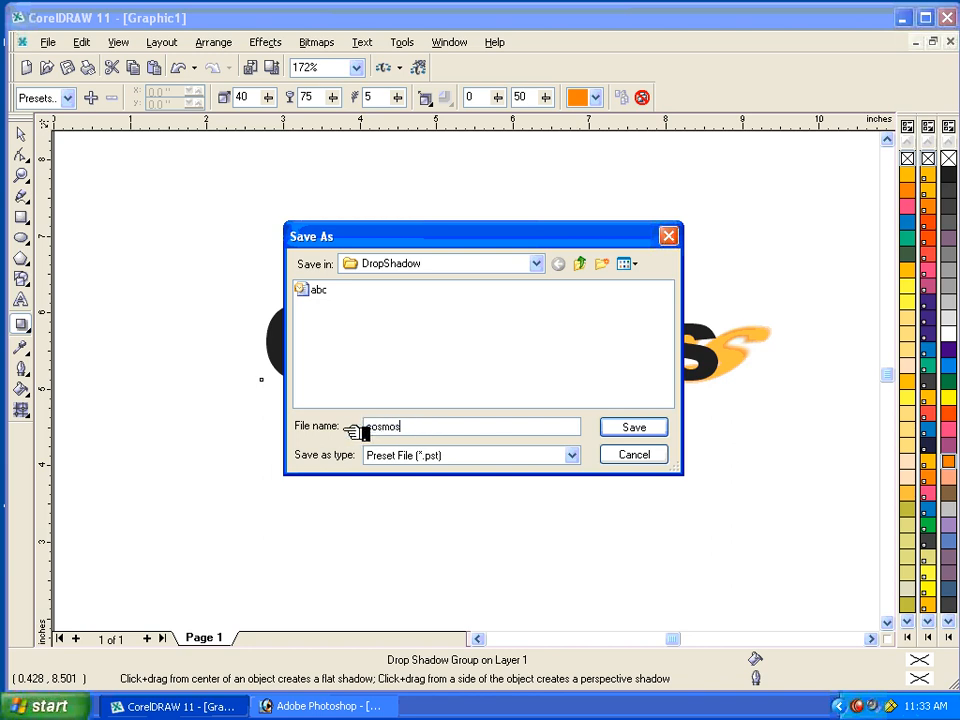
type("cosmos")
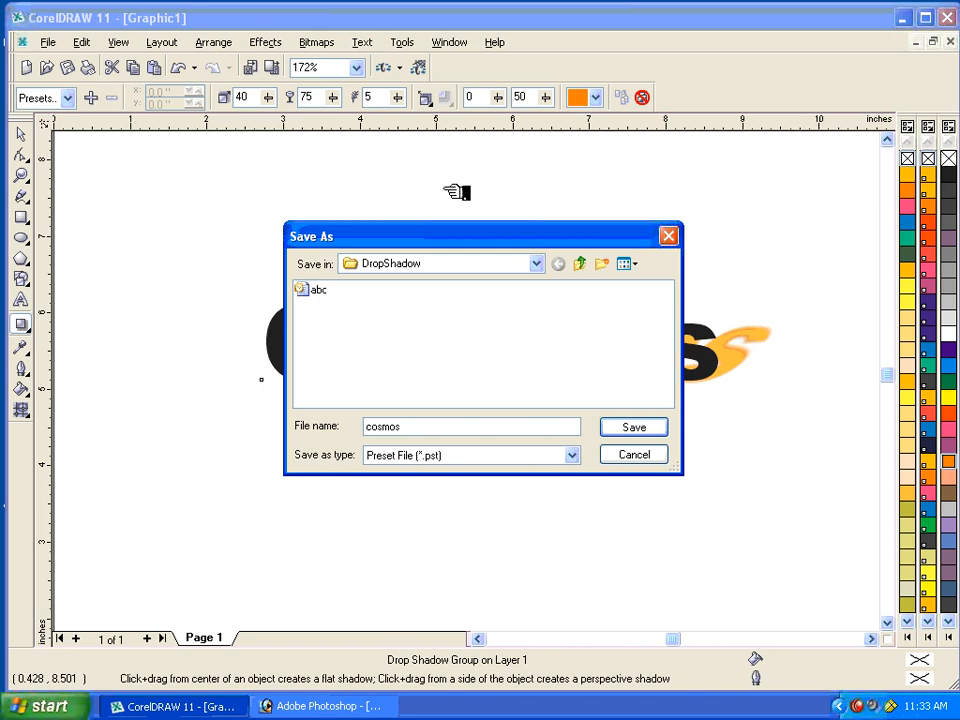
left_click(630, 430)
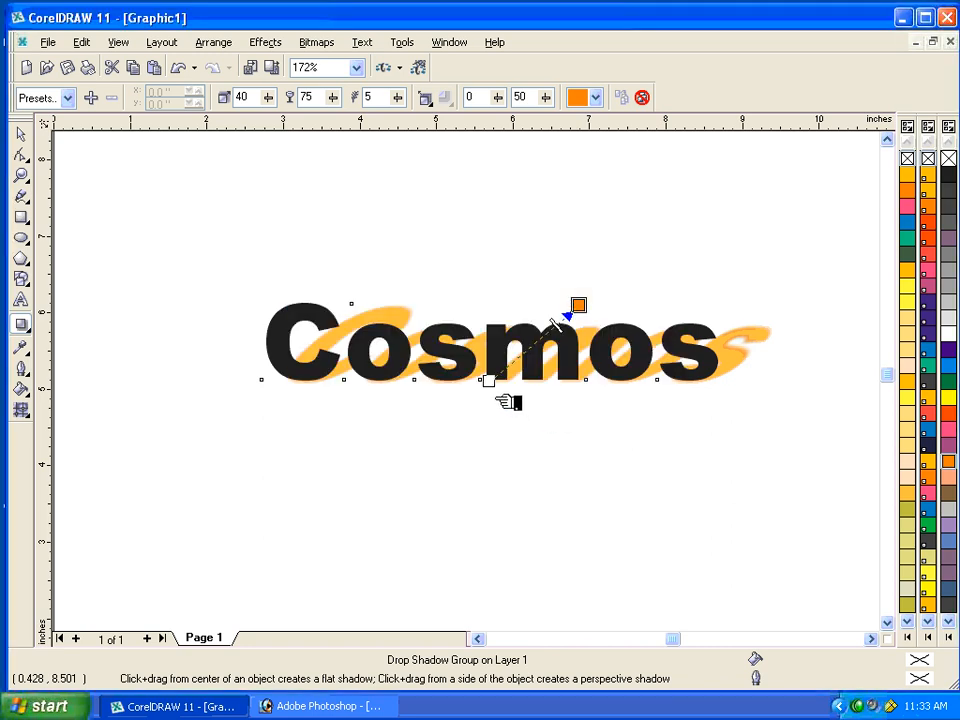
Add the artistic text "Institute" below the Cosmos text.
key("shift+F4")
left_click(28, 301)
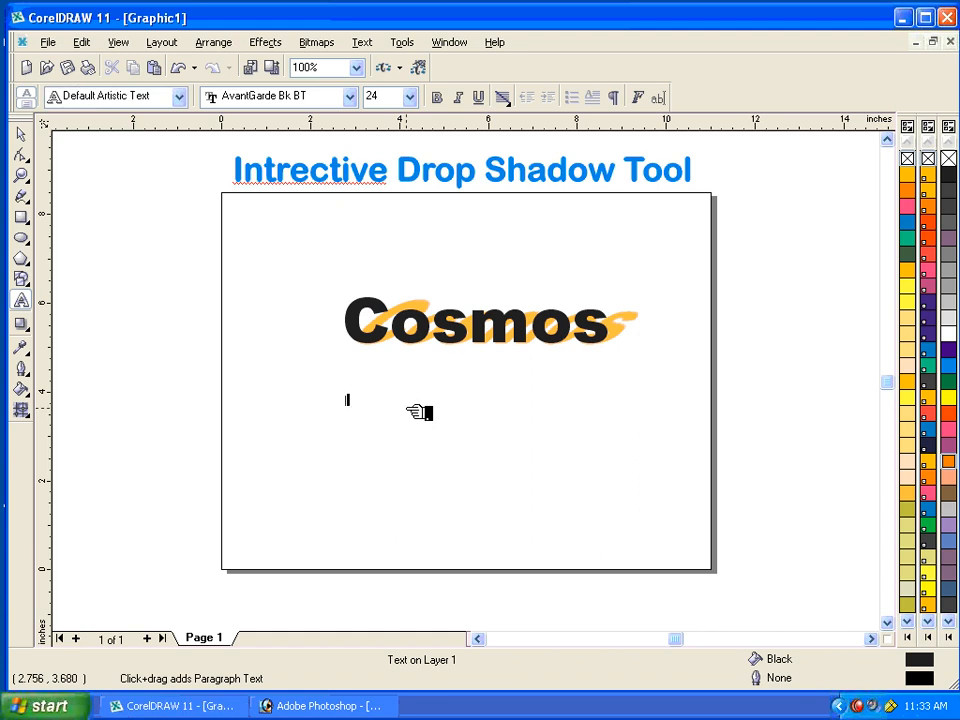
left_click(27, 138)
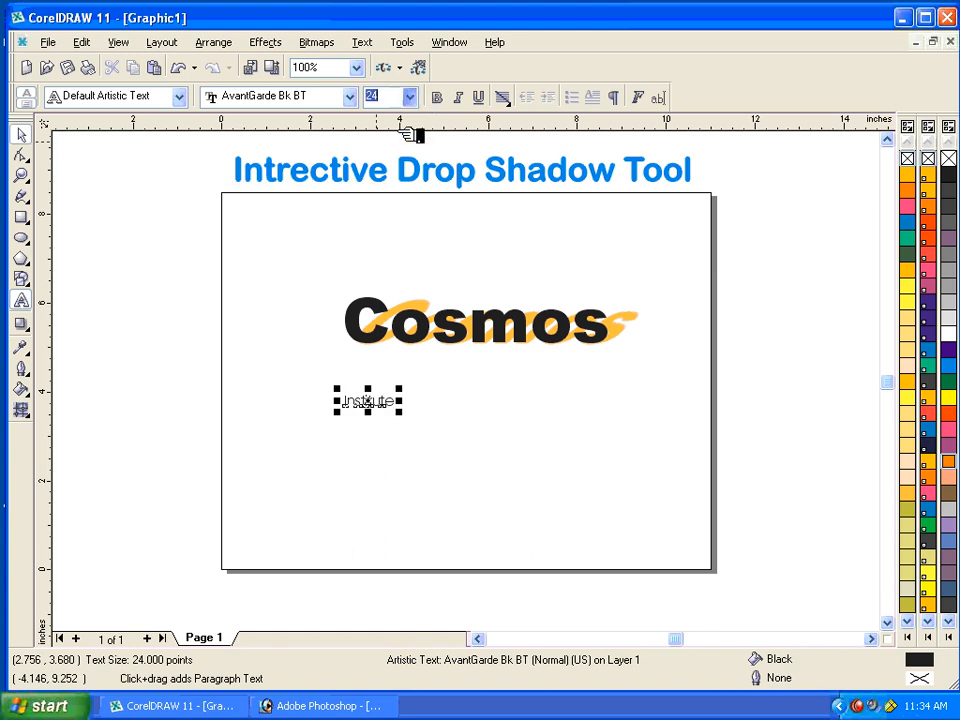
Format the Institute text as bold Times New Roman at 100 points.
left_click(410, 96)
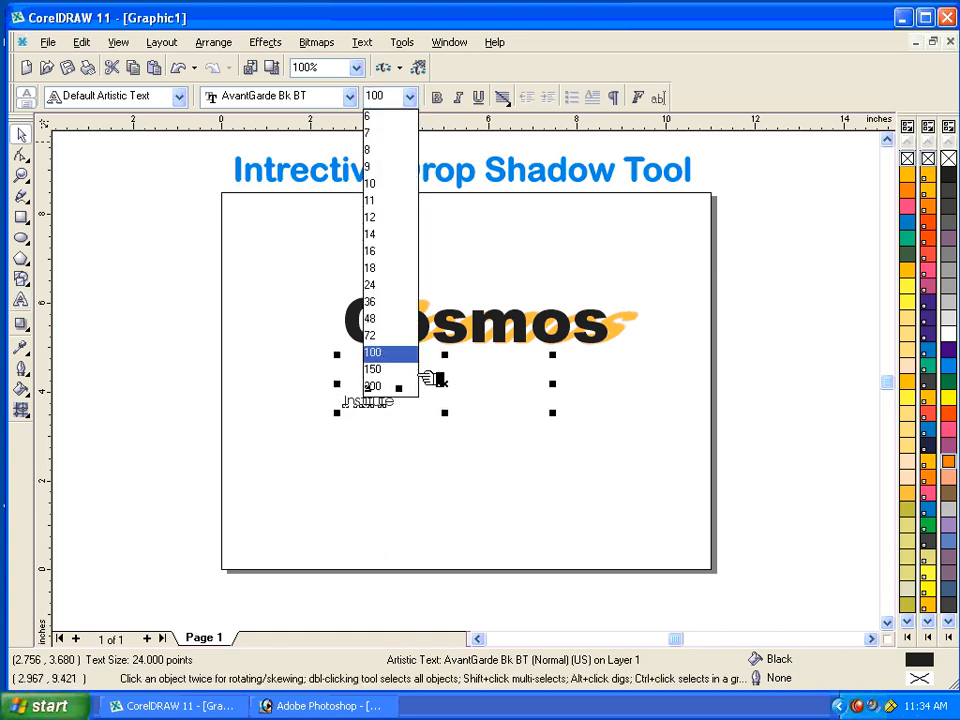
left_click(315, 97)
type("Times New Roman")
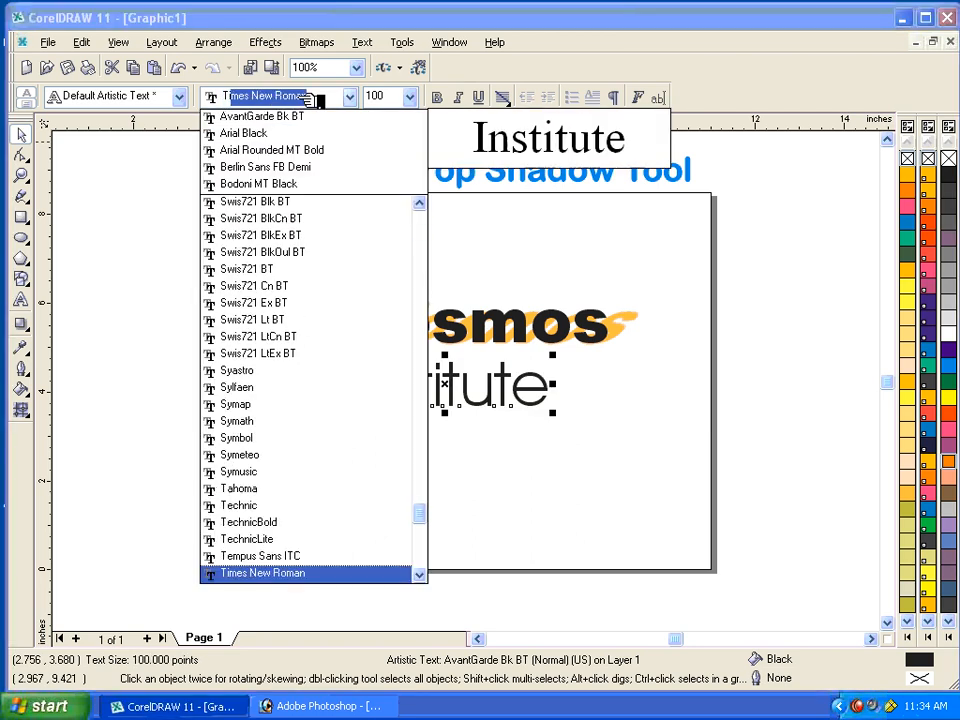
key("Return")
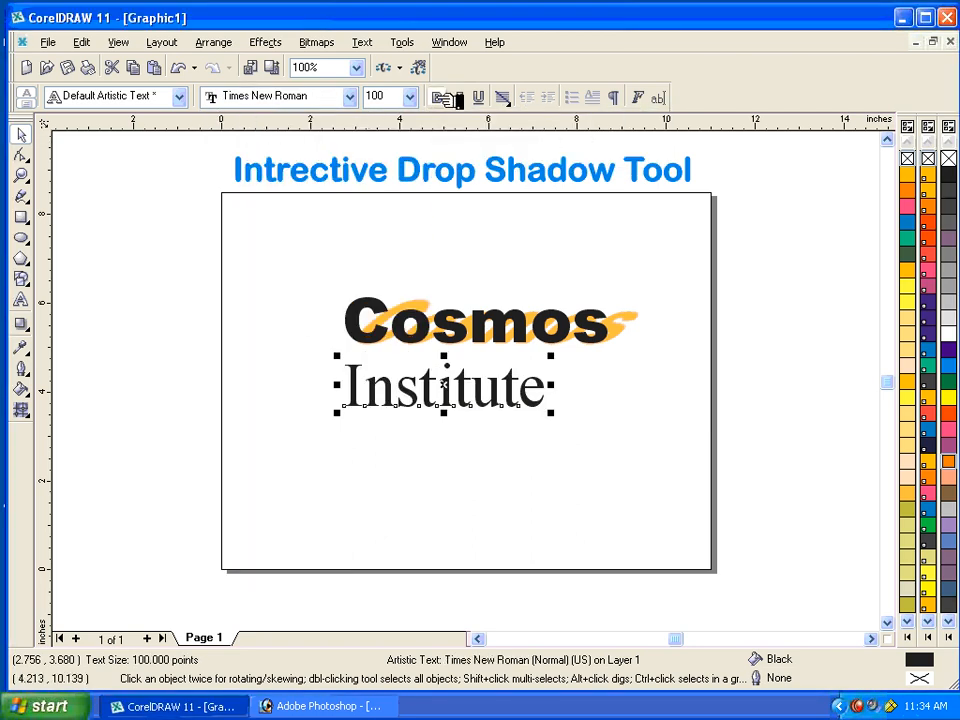
key("ctrl+b")
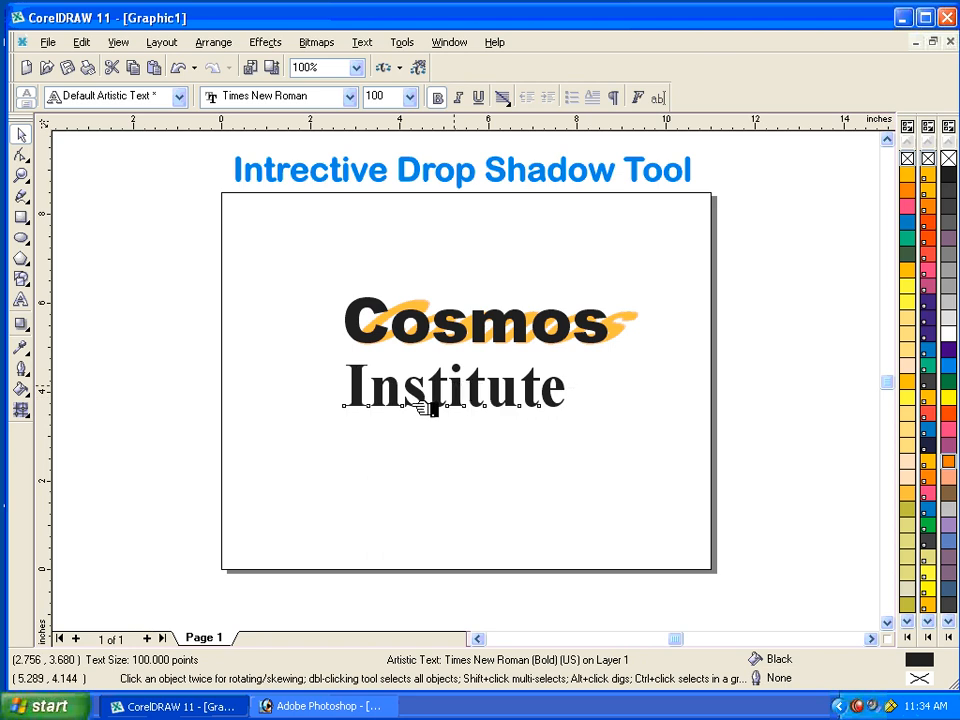